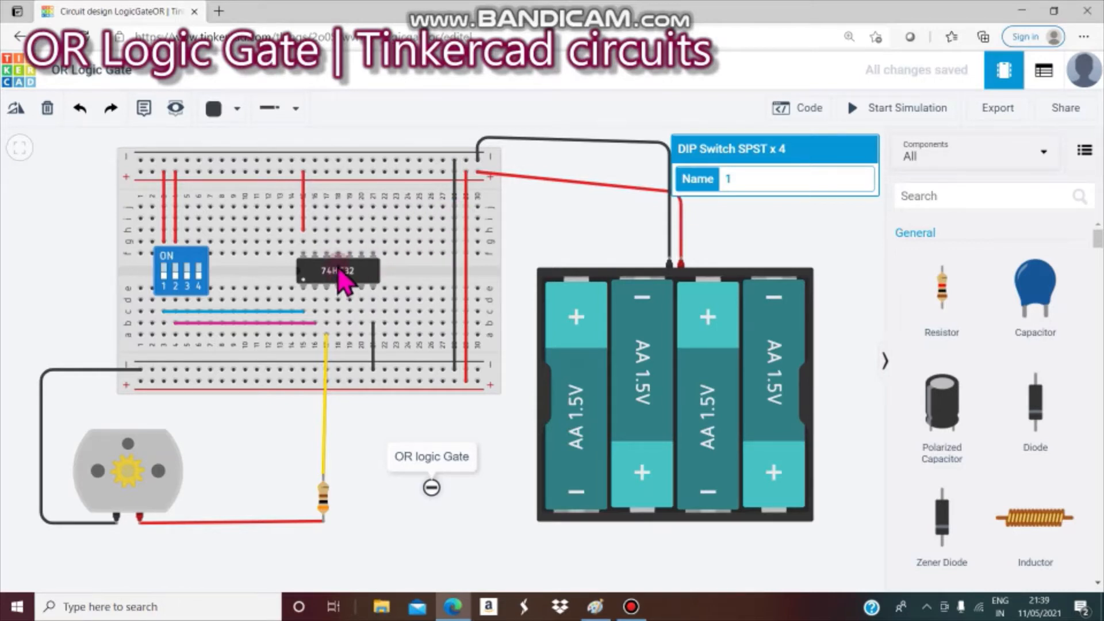
- Check the red and magenta wires and the column 8 row e connection on the breadboard
left_click(303, 230)
left_click(222, 288)
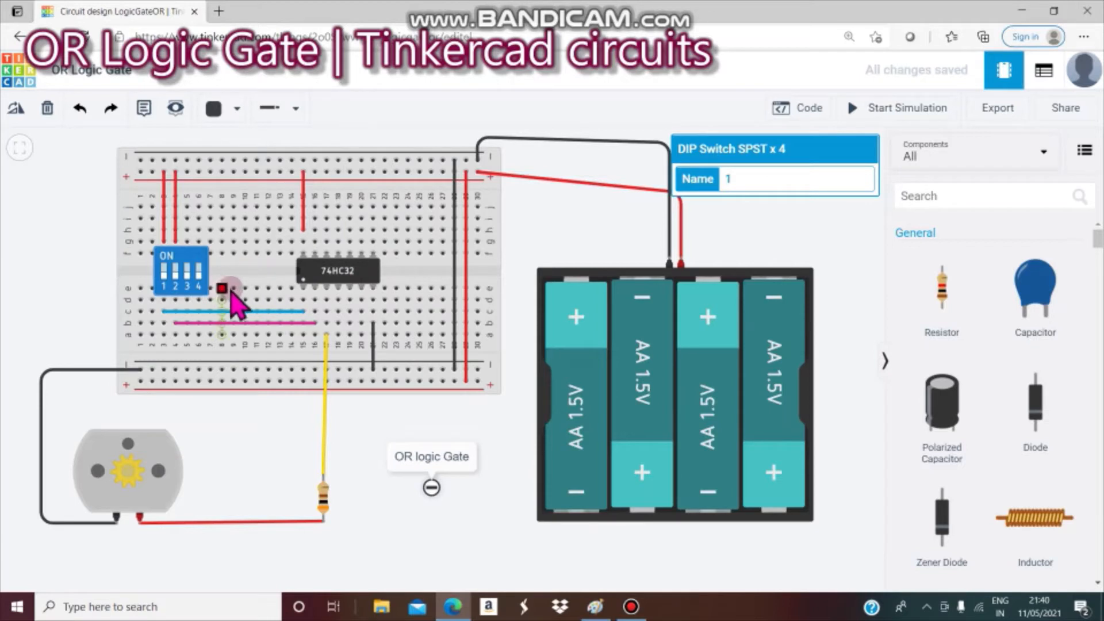
left_click(60, 305)
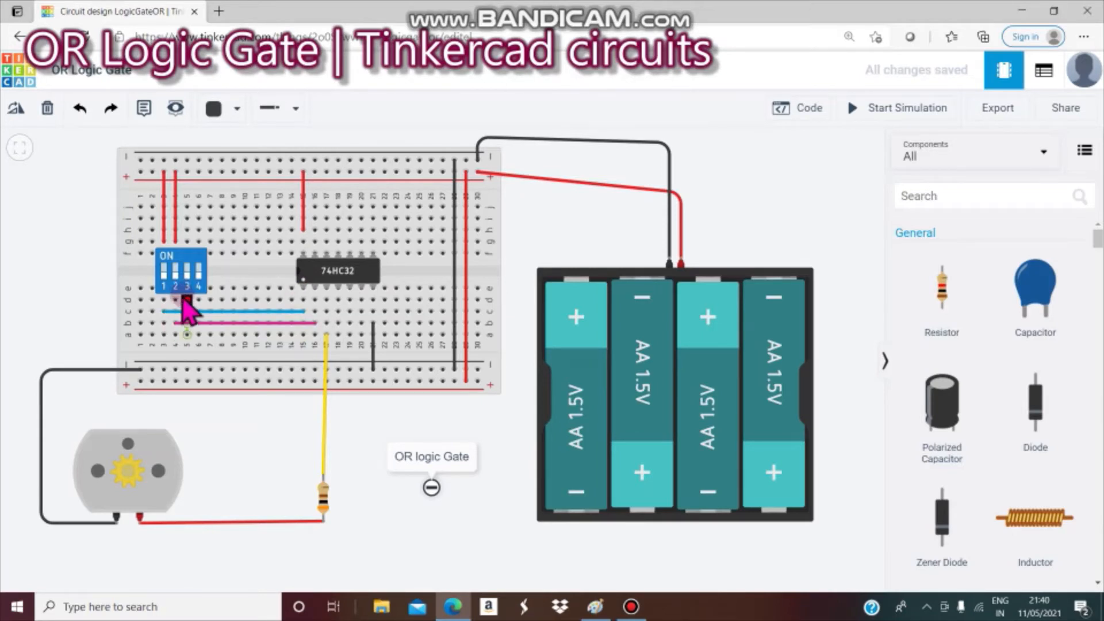
left_click(180, 323)
left_click(179, 356)
- Demonstrate a wire from a 74HC32 pin down to row a, then delete it
left_click(315, 299)
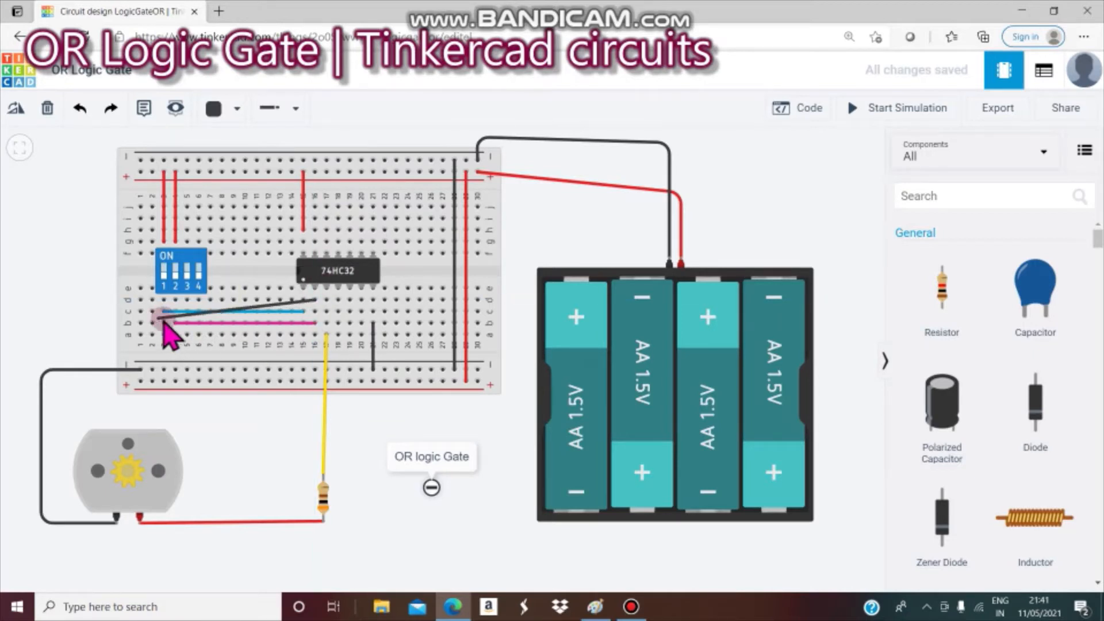
left_click(315, 334)
left_click(314, 335)
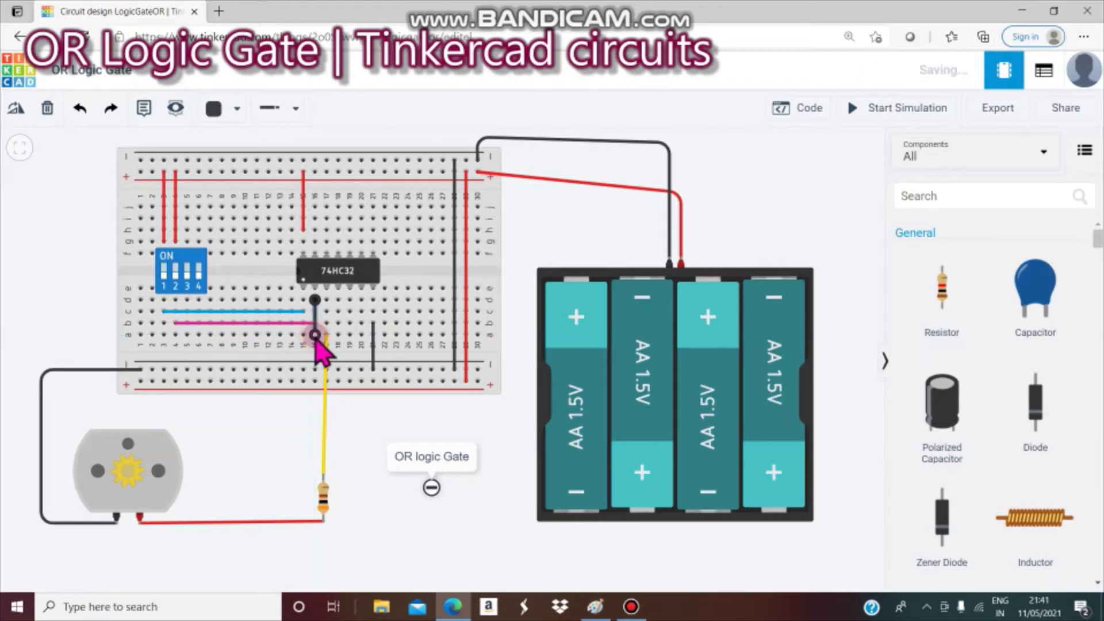
key("Delete")
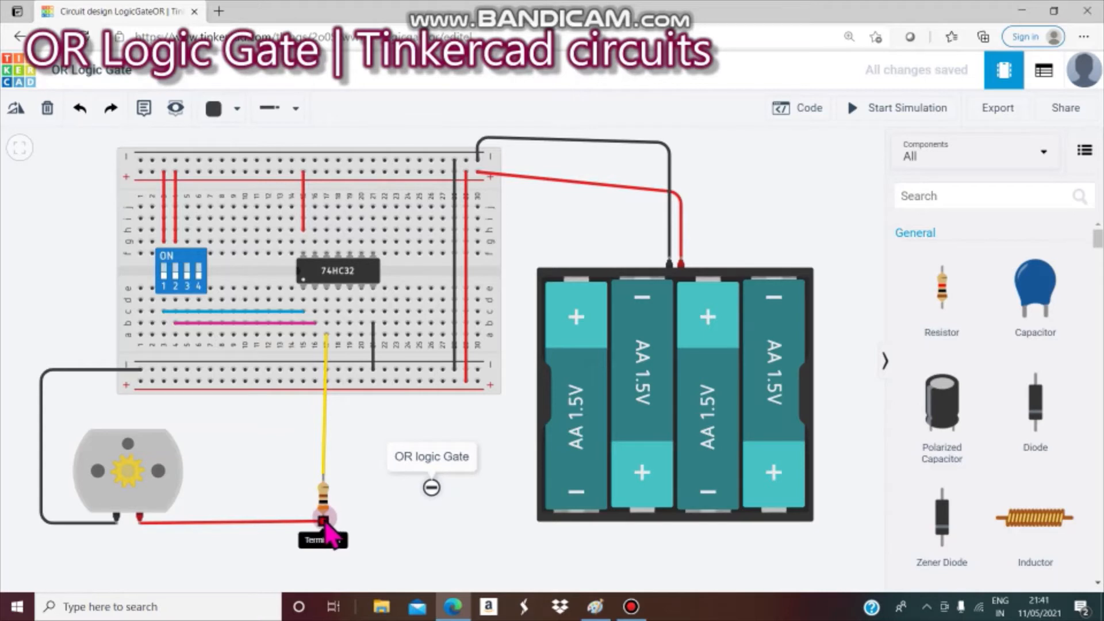
- Reposition the resistor's lower lead and check its 300 Ω resistance and unit options
left_click_drag(324, 523, 328, 313)
left_click(323, 494)
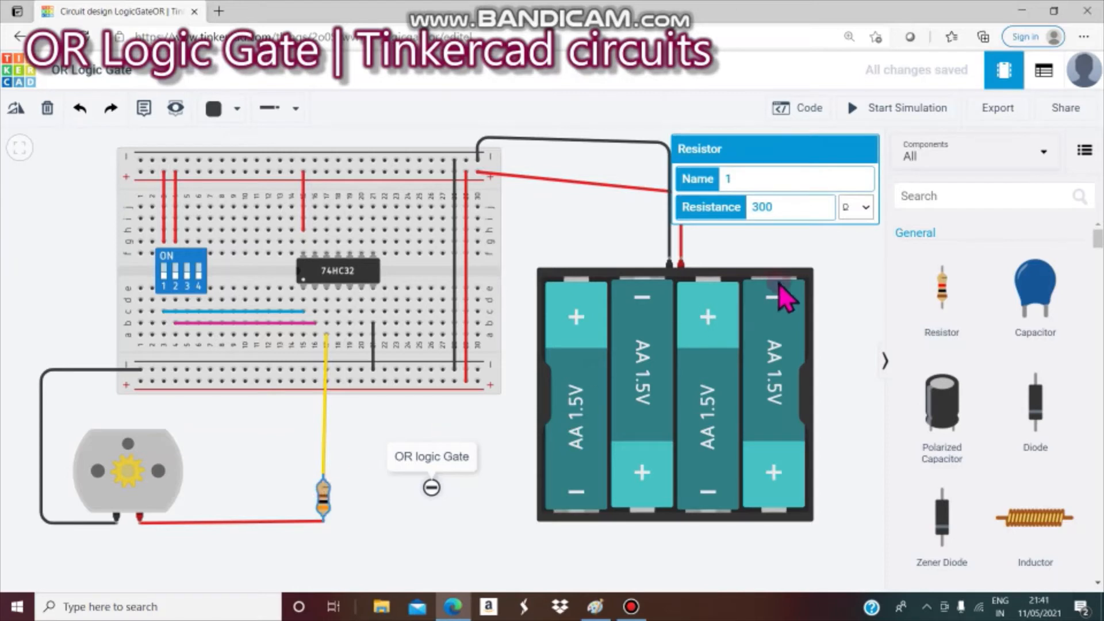
left_click(864, 209)
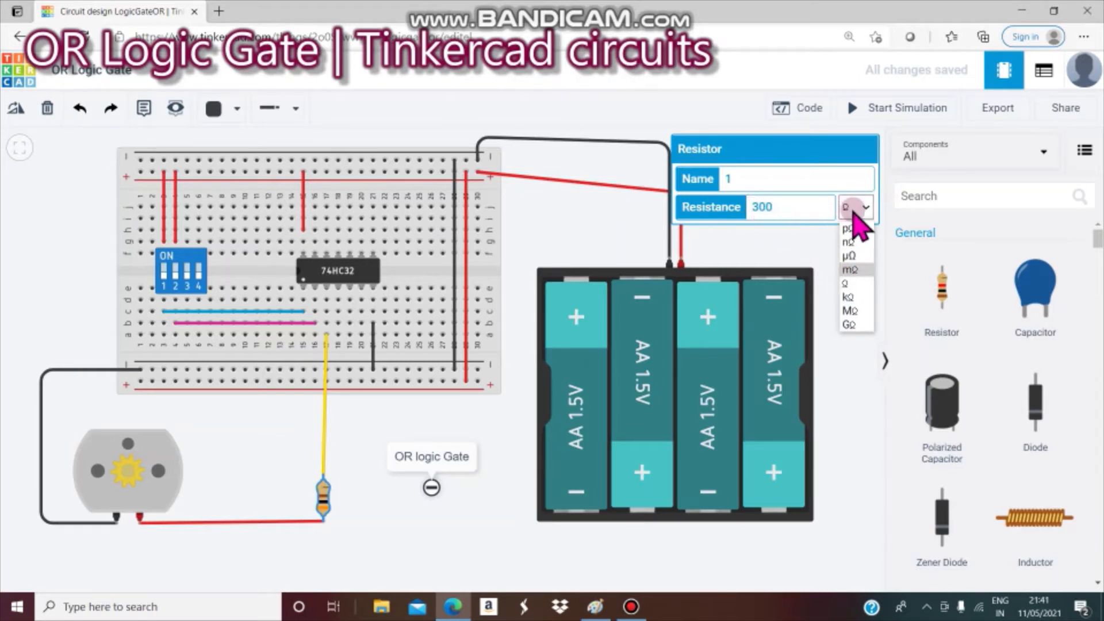
left_click(362, 482)
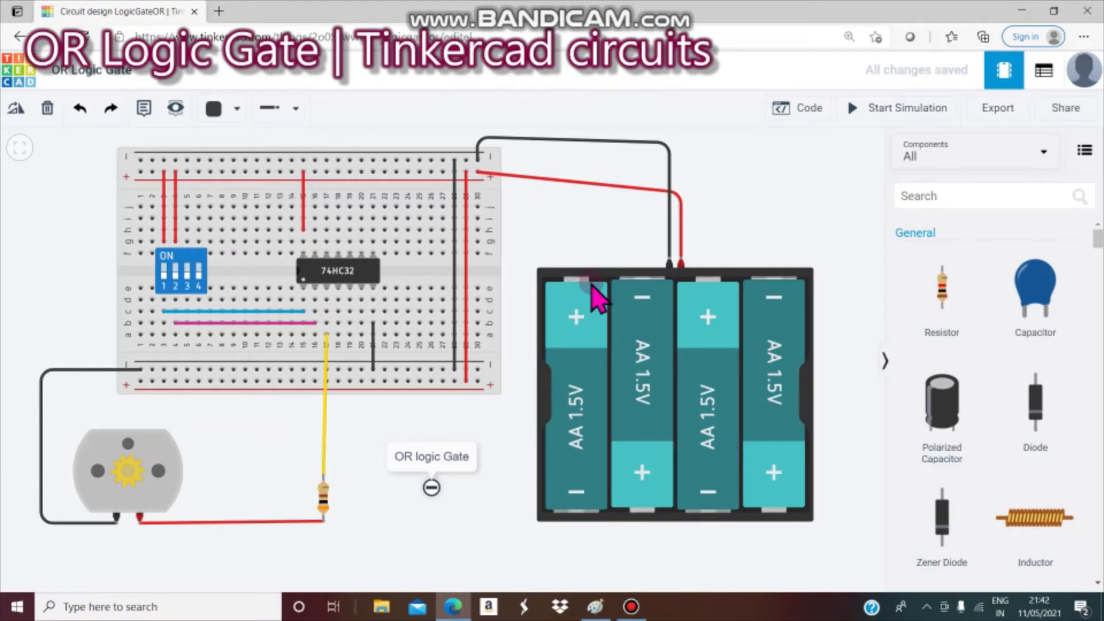
- Delete the battery pack, breadboard with its wires, DC motor and resistor
left_click(641, 375)
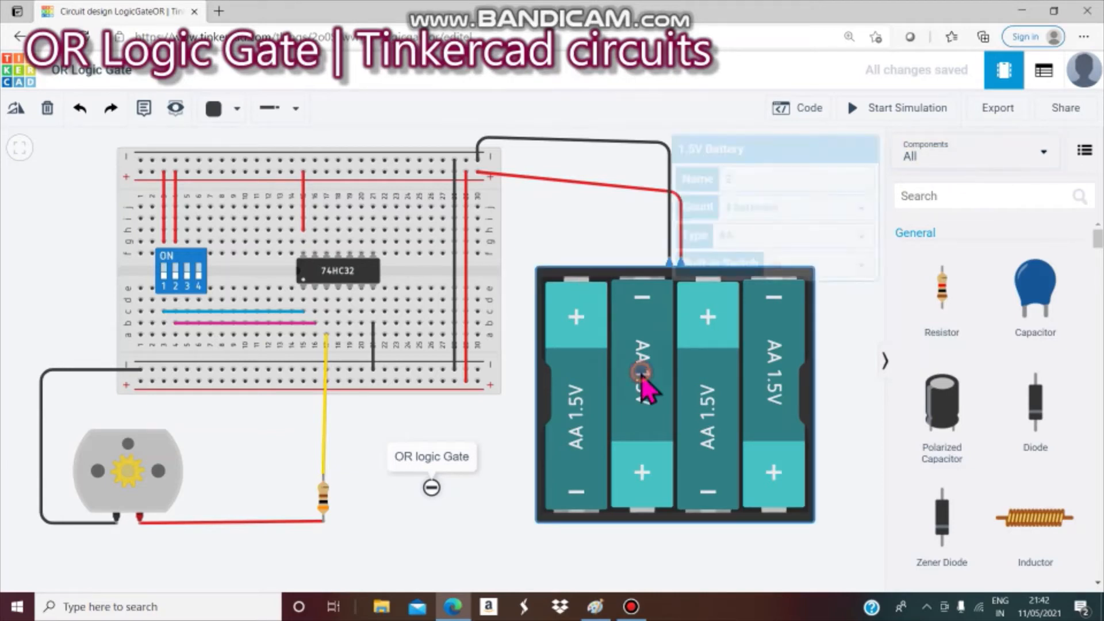
key("Delete")
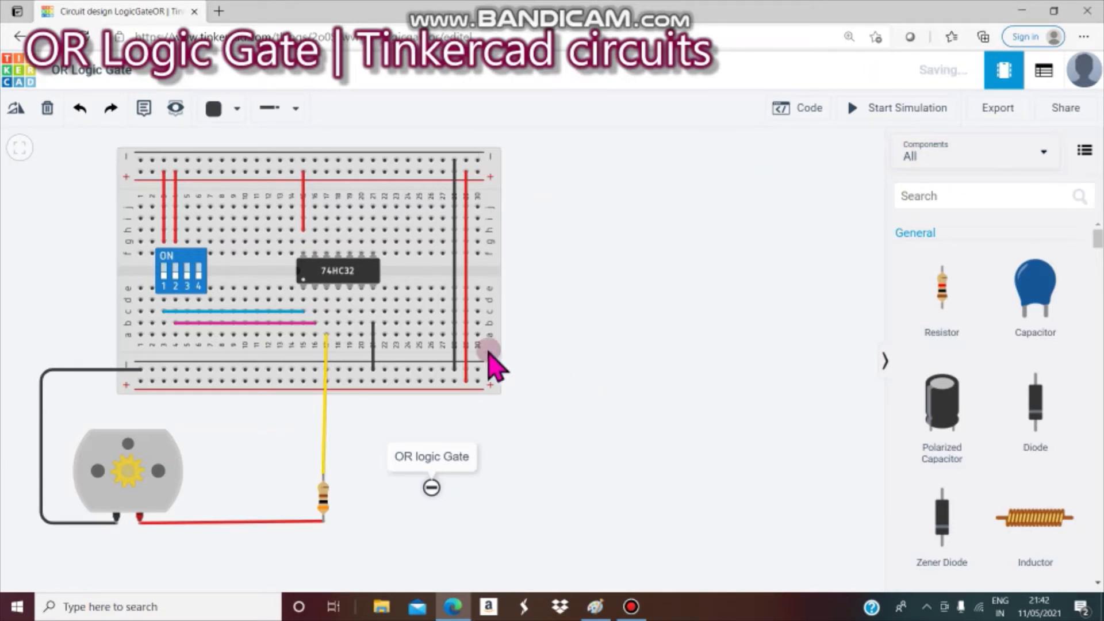
left_click(379, 326)
key("Delete")
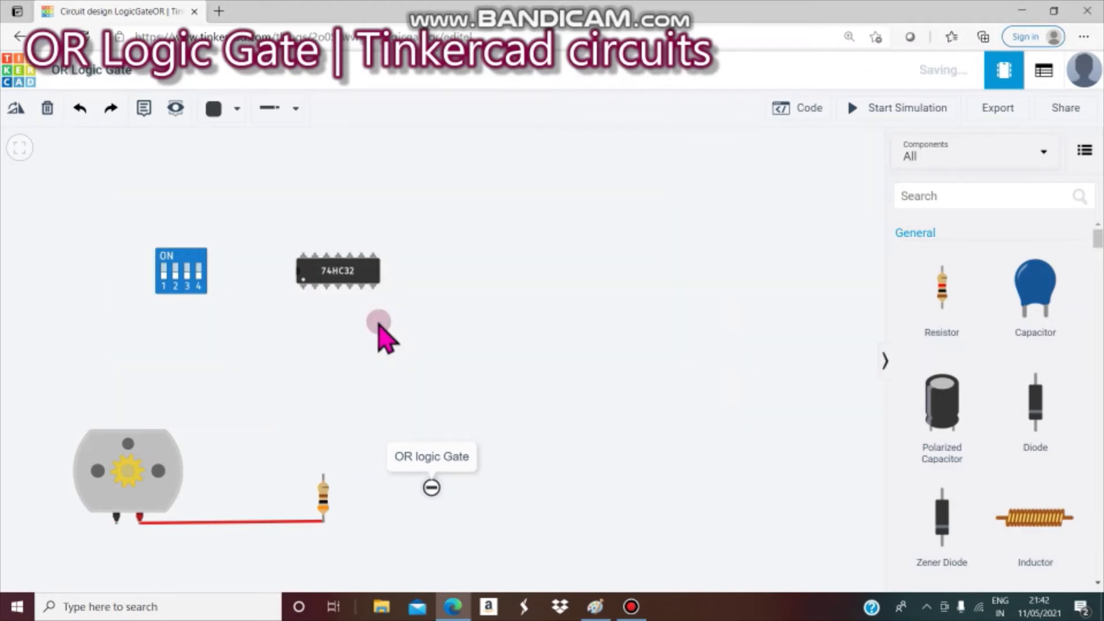
left_click(154, 505)
key("Delete")
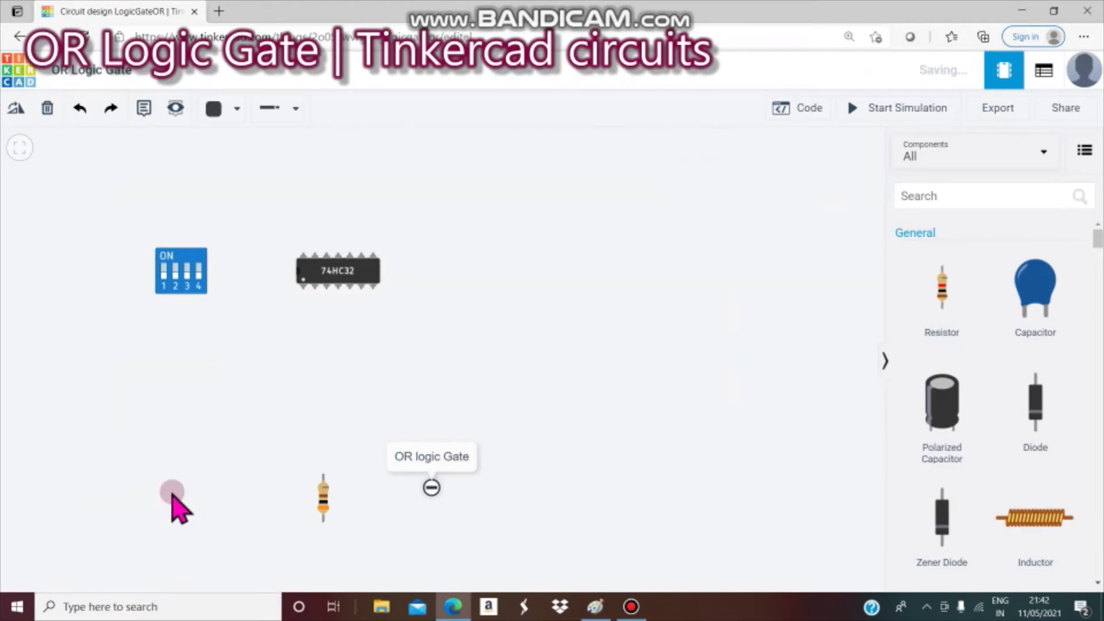
left_click(323, 497)
key("Delete")
- Delete the 74HC32 chip, the DIP switch and the OR logic Gate note
left_click(344, 265)
key("Delete")
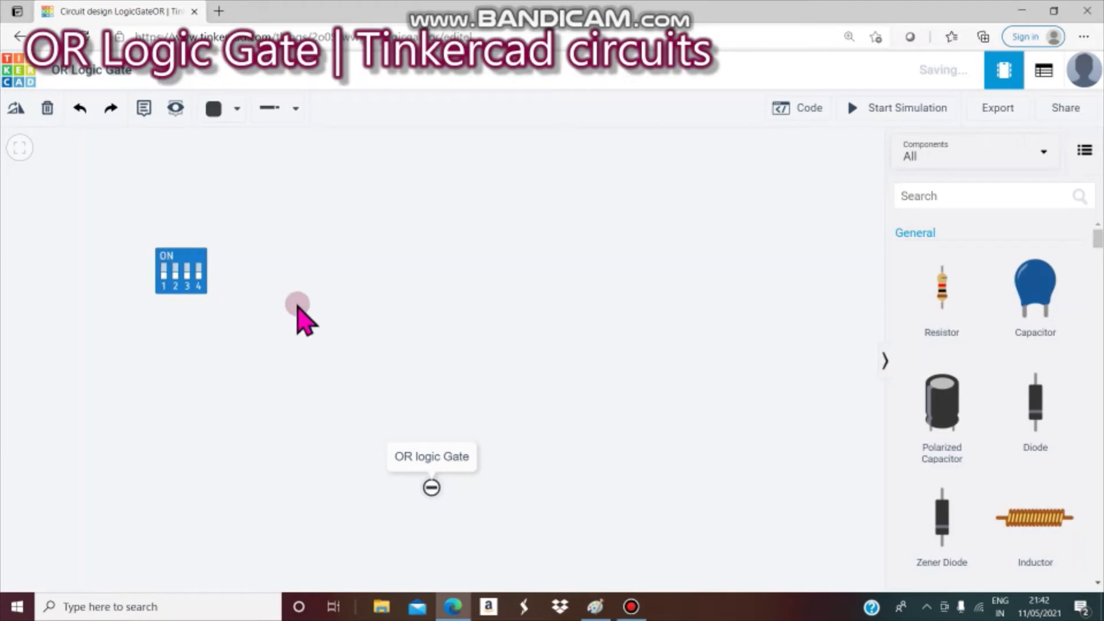
left_click(181, 263)
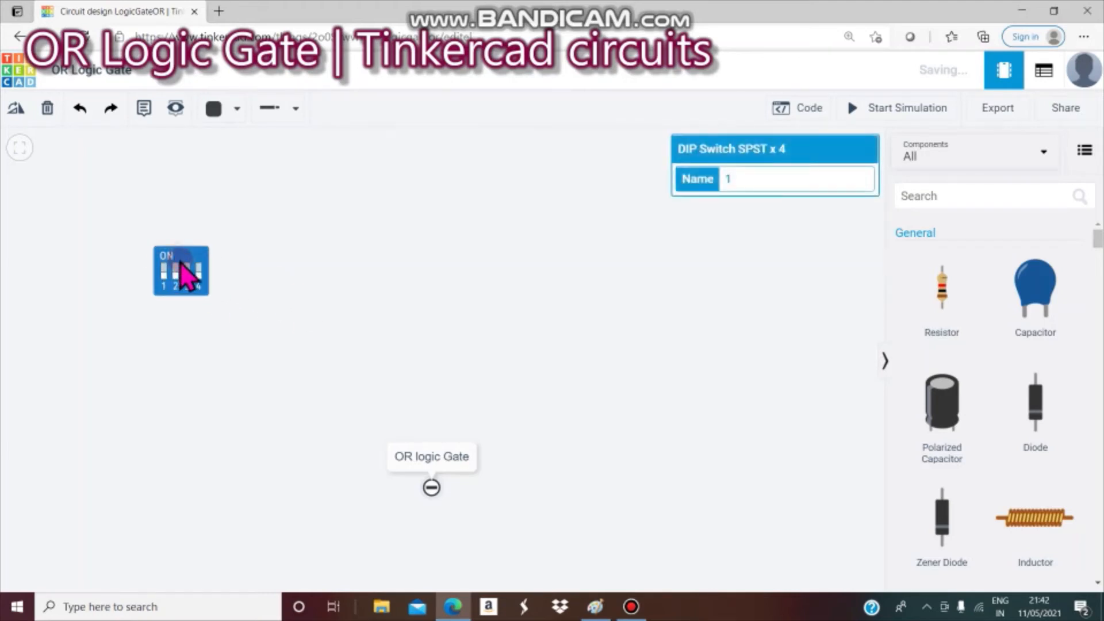
key("Delete")
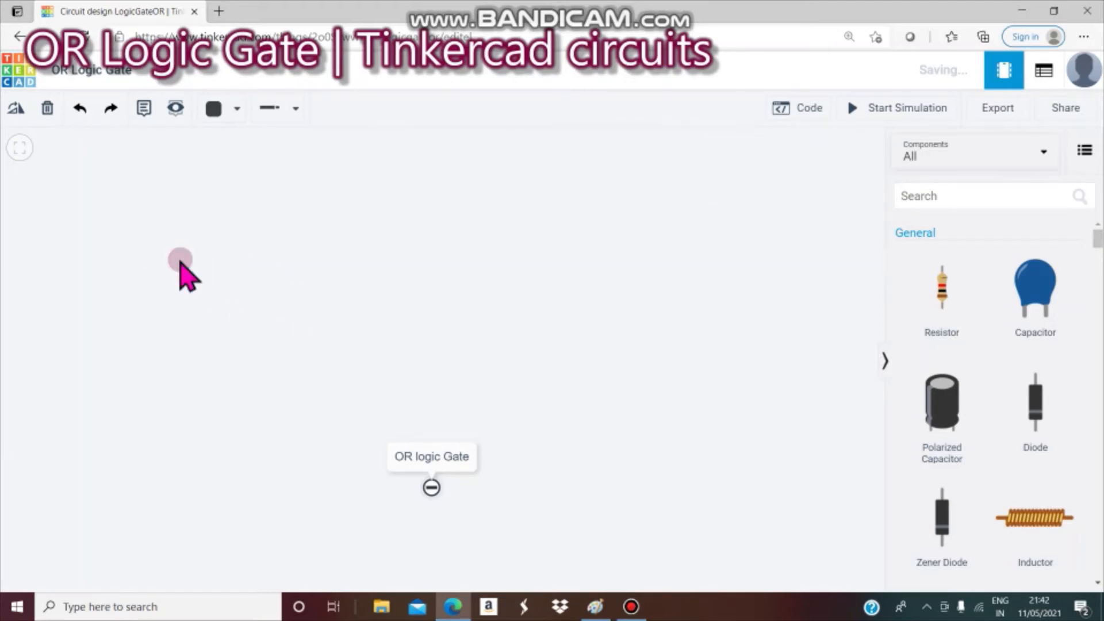
left_click(432, 489)
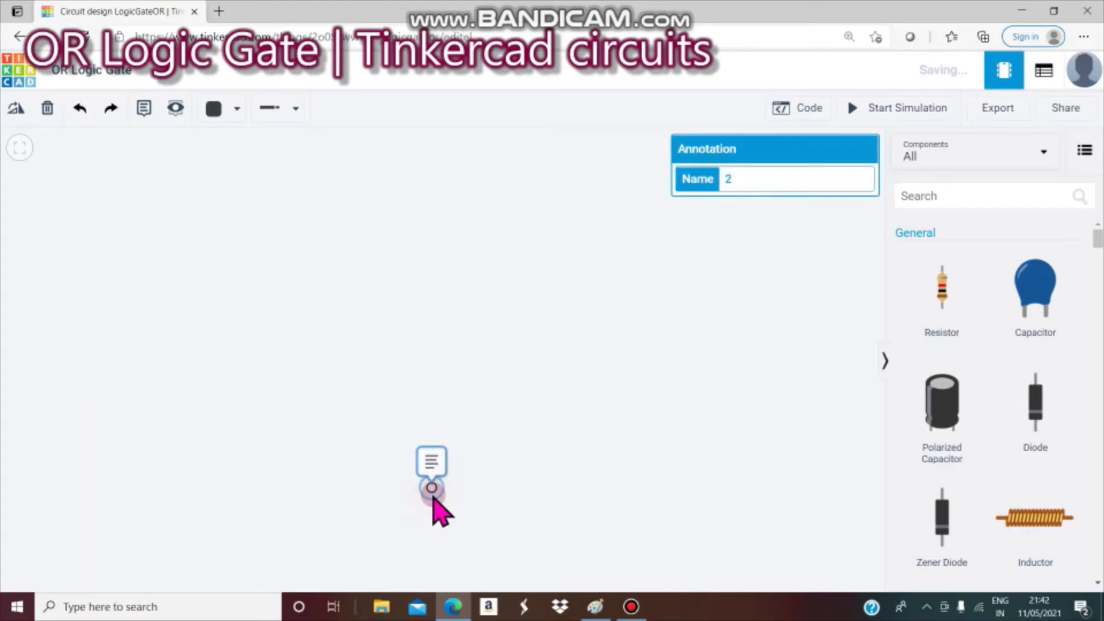
left_click(429, 467)
key("Delete")
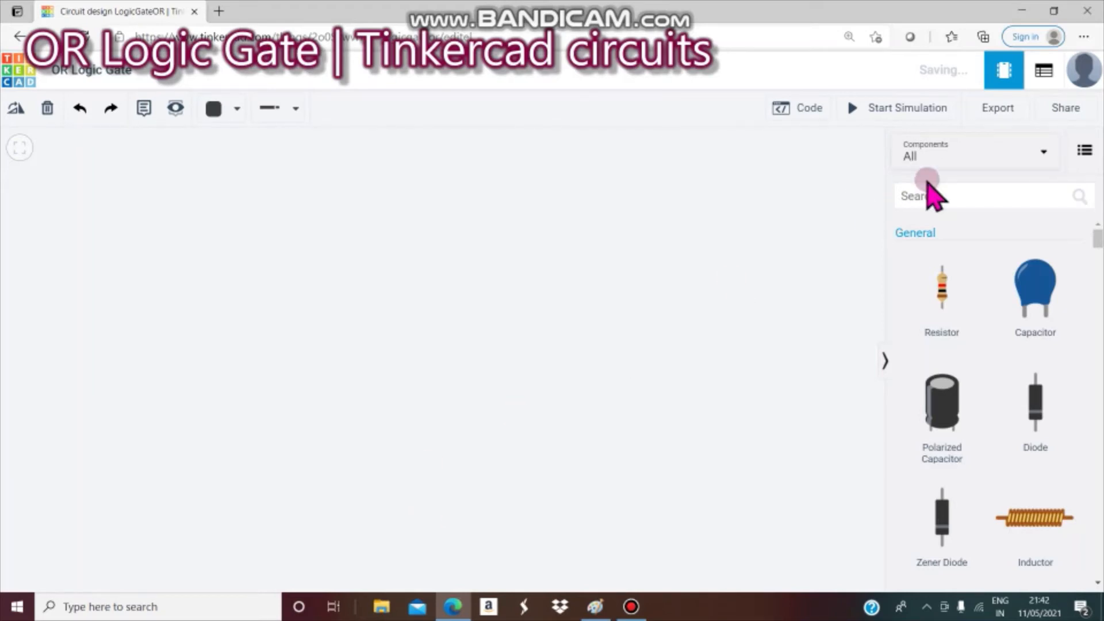
- Search for 'breadbo' and place a Breadboard Small on the canvas
left_click(964, 191)
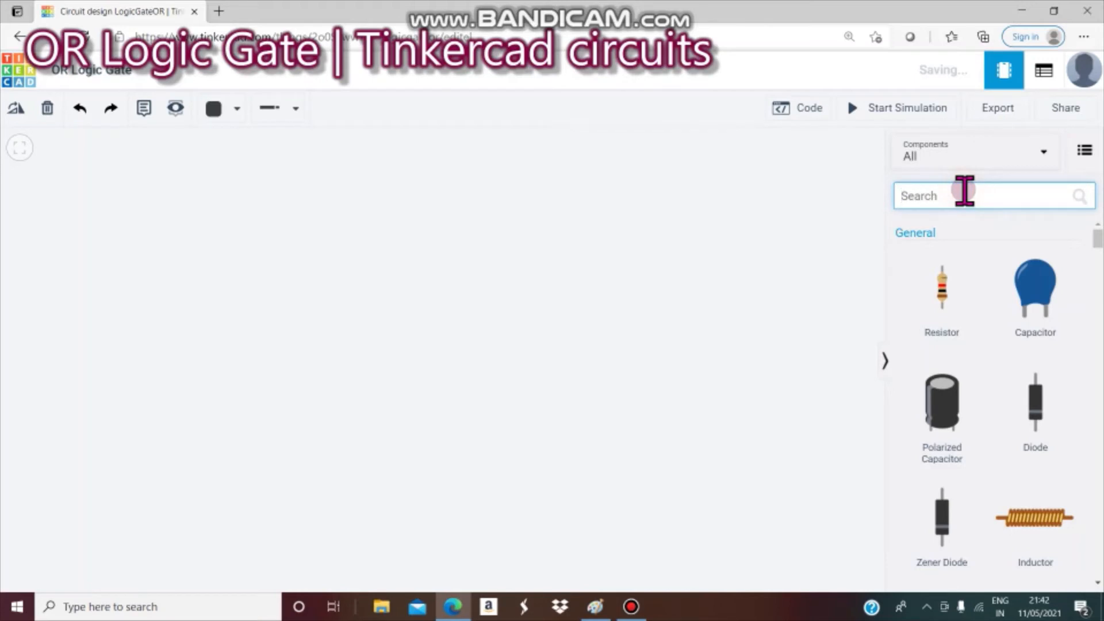
type("bread")
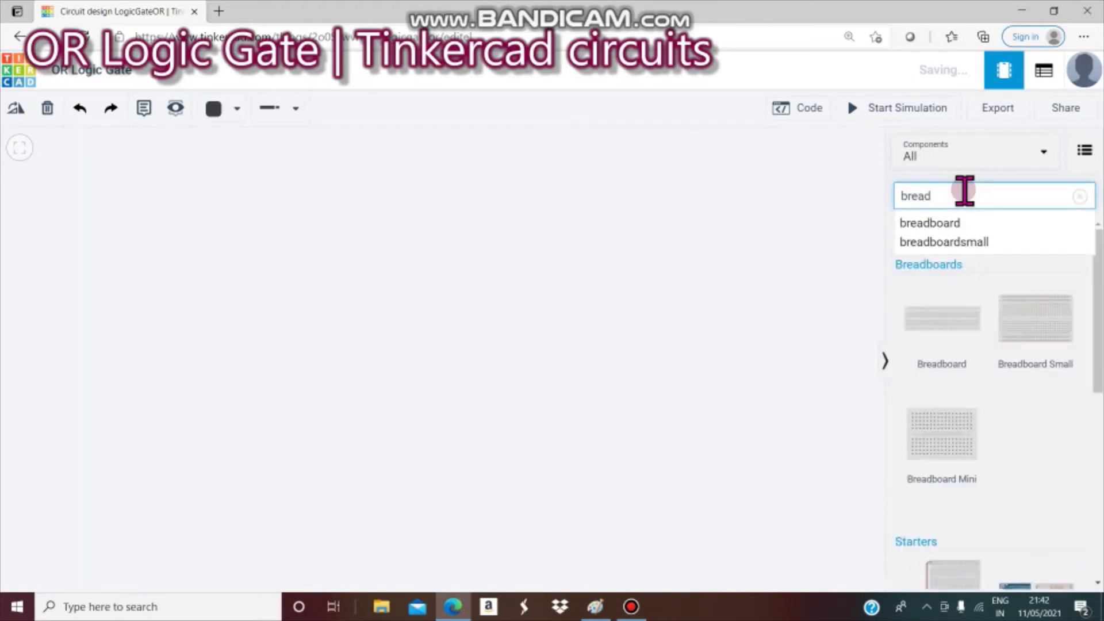
type("bo")
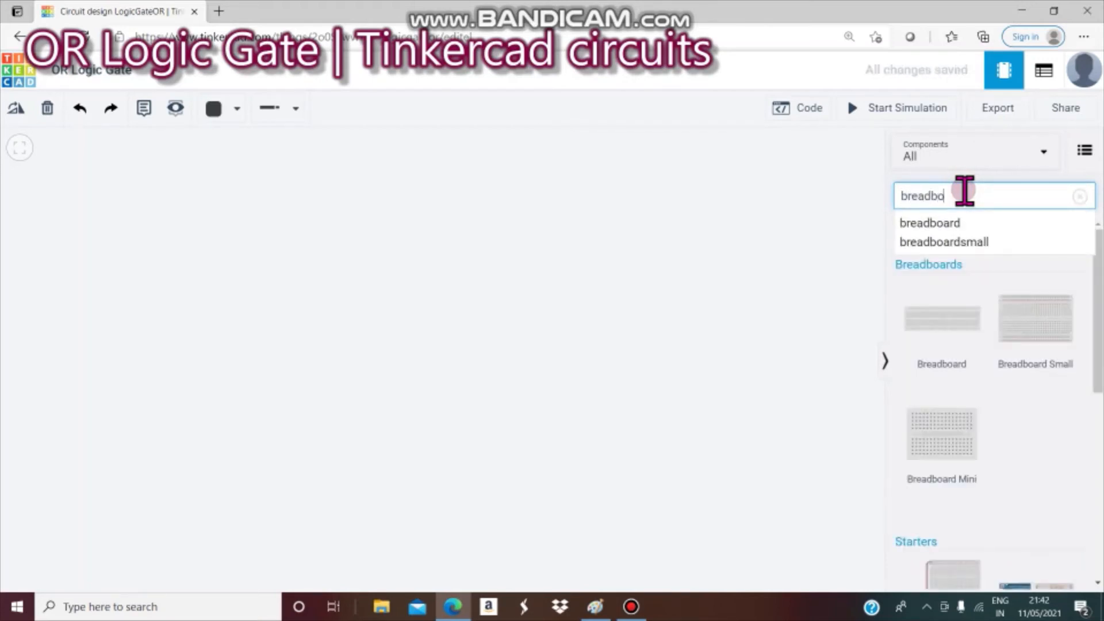
left_click(981, 242)
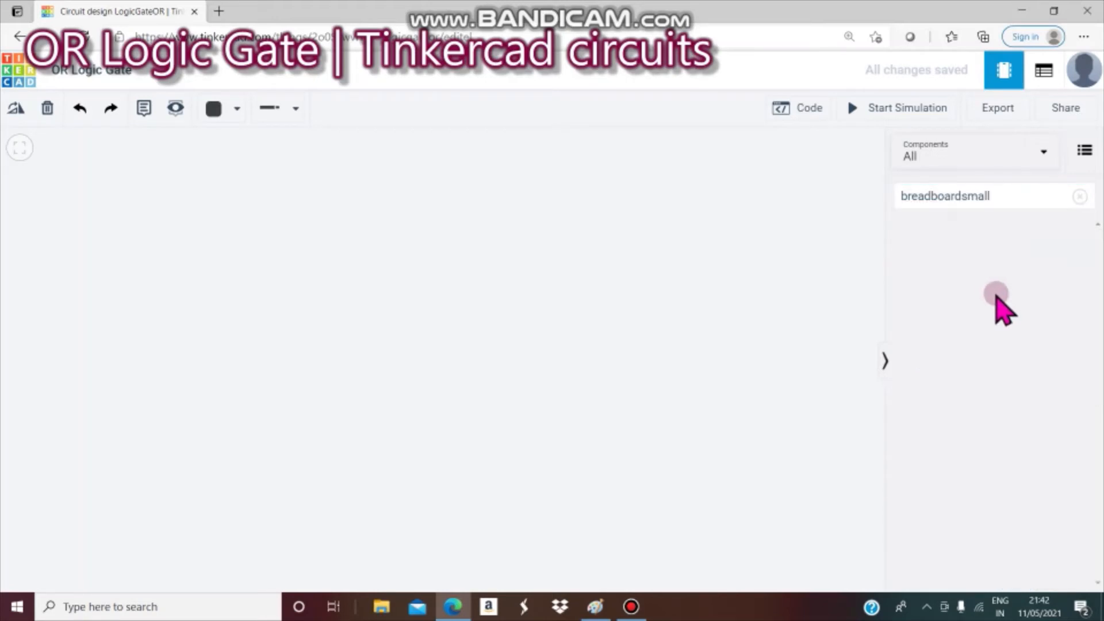
left_click(1034, 193)
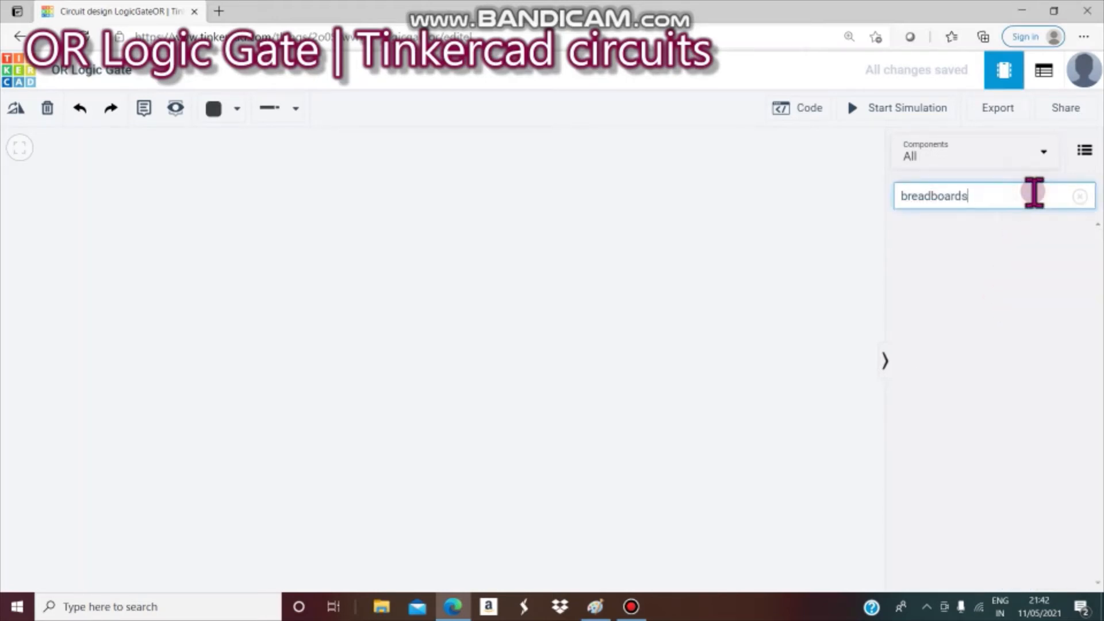
key("BackSpace")
left_click_drag(1034, 357, 314, 319)
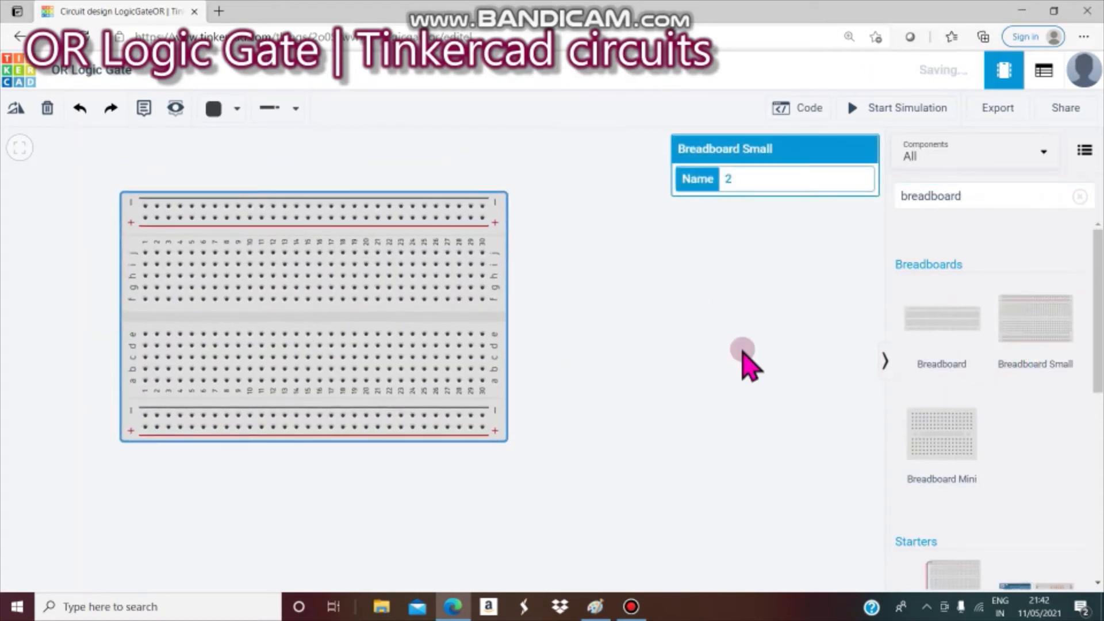
- Replace the component search with 'batt' to list batteries
left_click(993, 197)
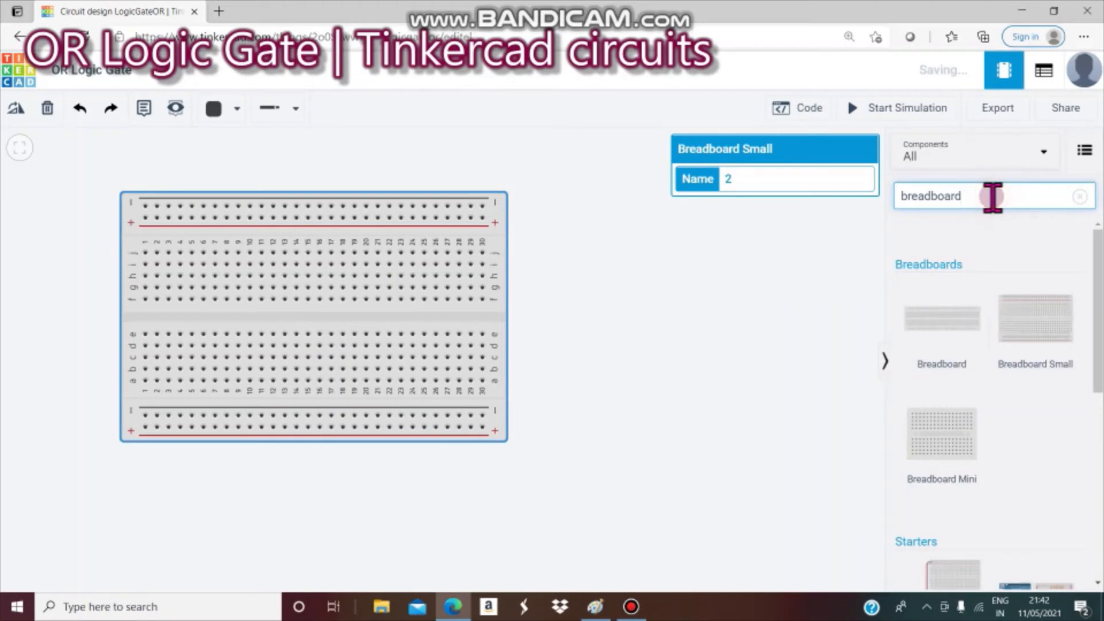
key("BackSpace")
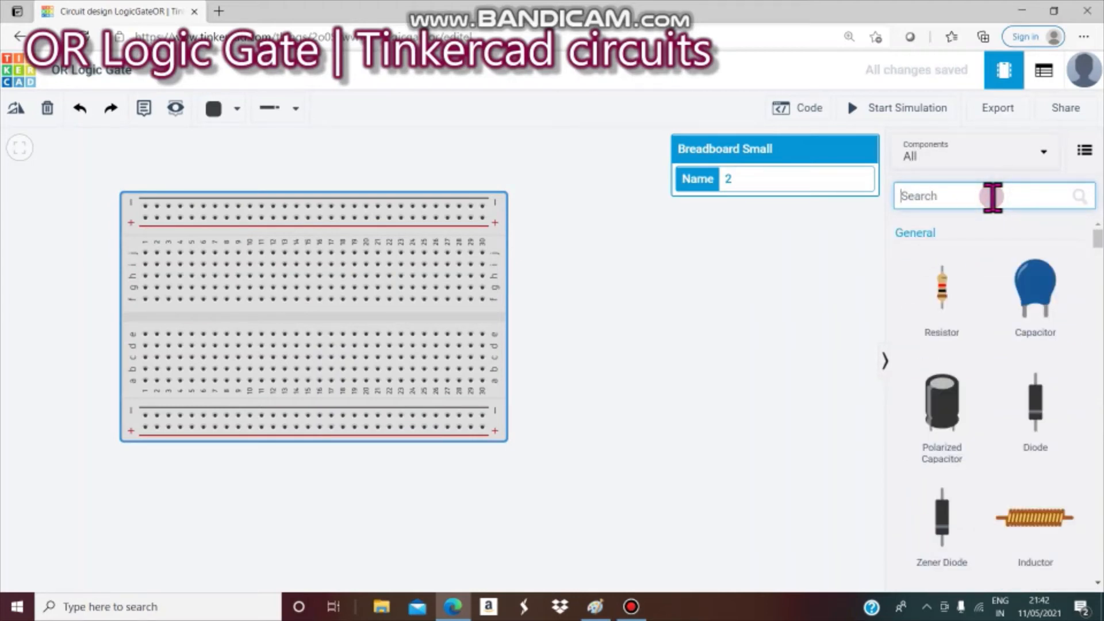
type("batt")
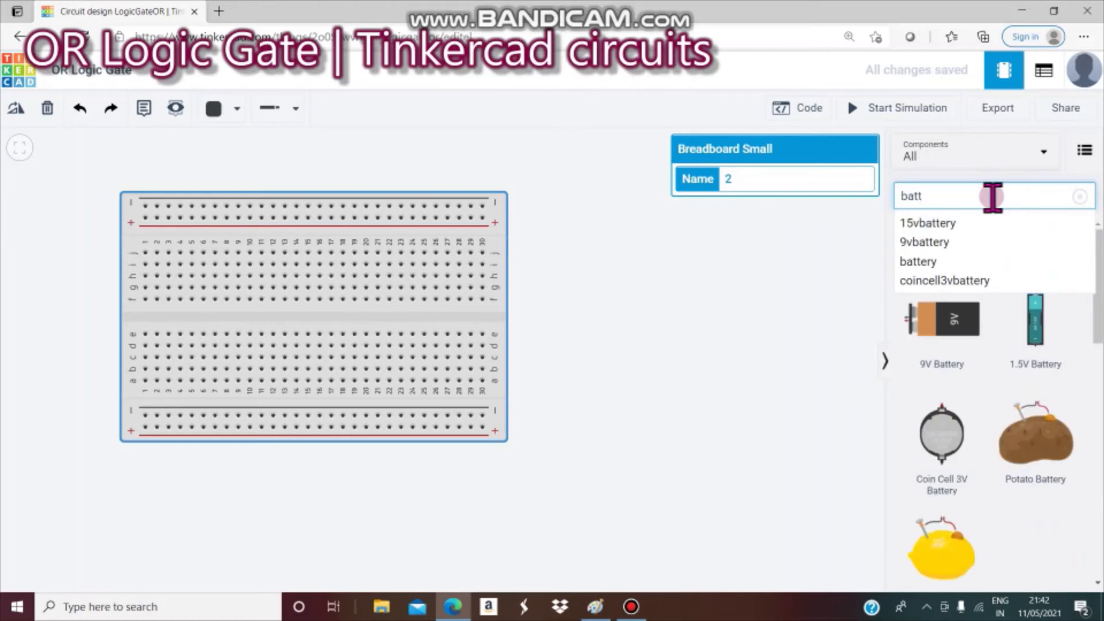
- Place a 1.5V battery beside the breadboard and set its count to 4 batteries
left_click_drag(1035, 328, 666, 270)
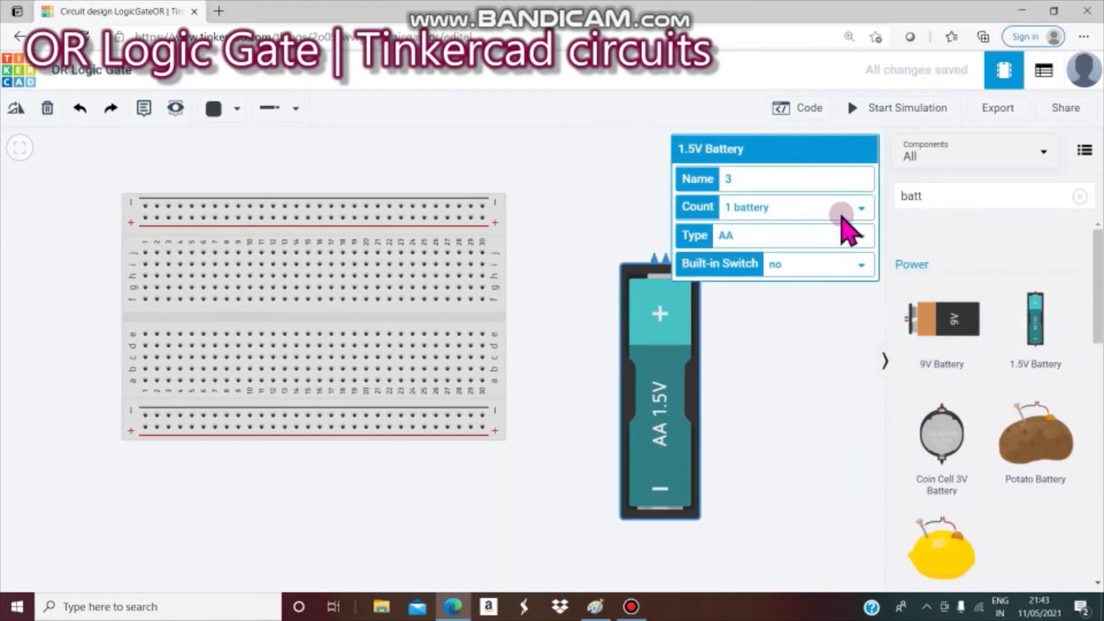
left_click(843, 214)
left_click(834, 270)
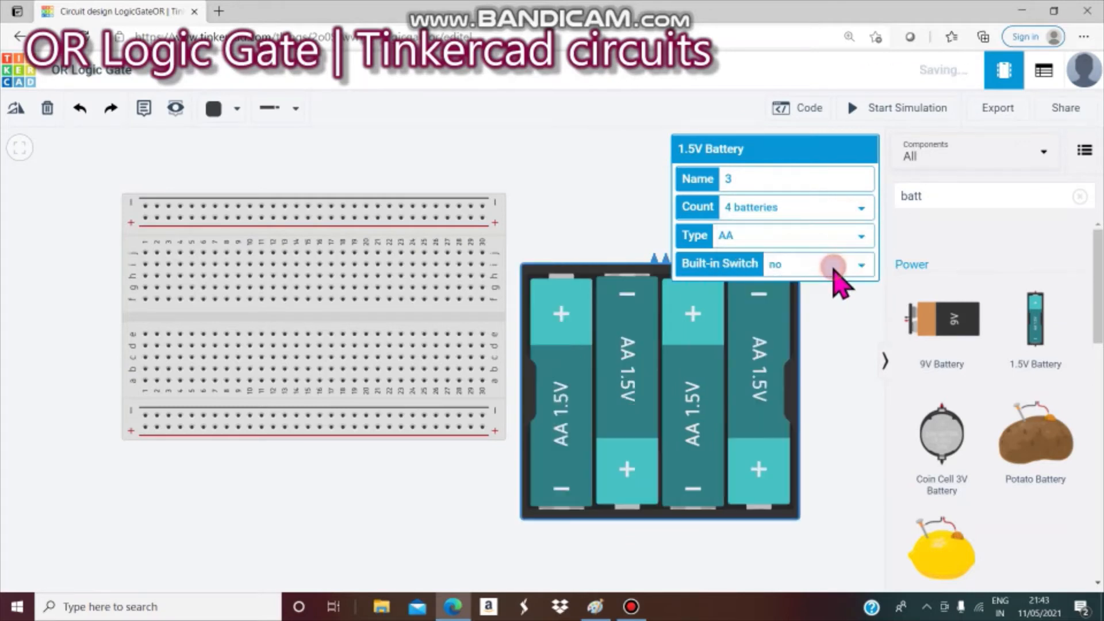
left_click(584, 115)
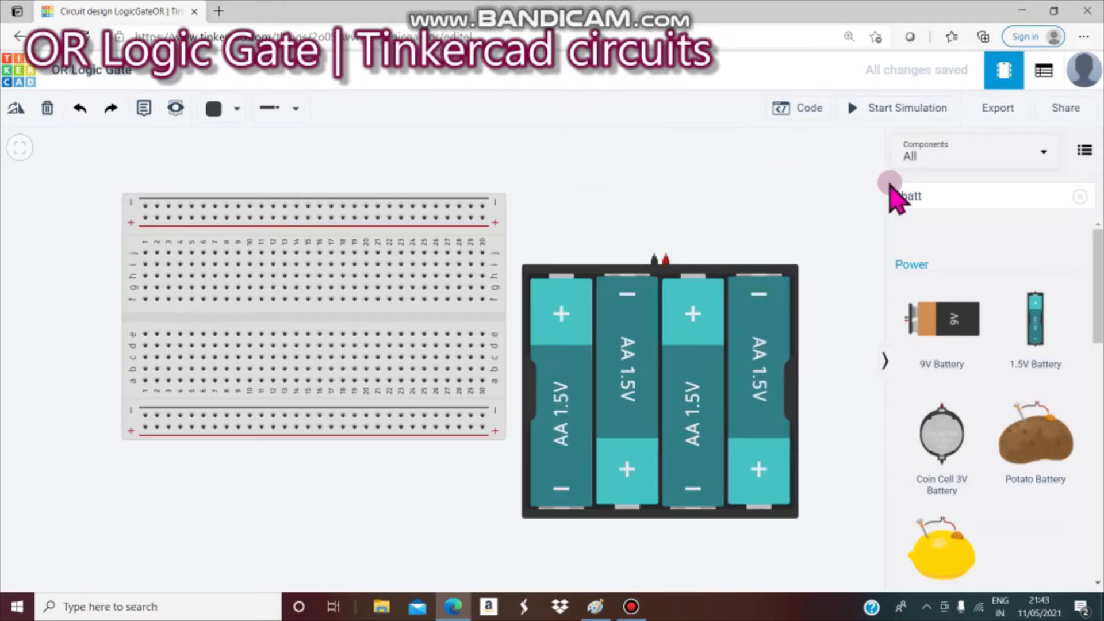
left_click(957, 199)
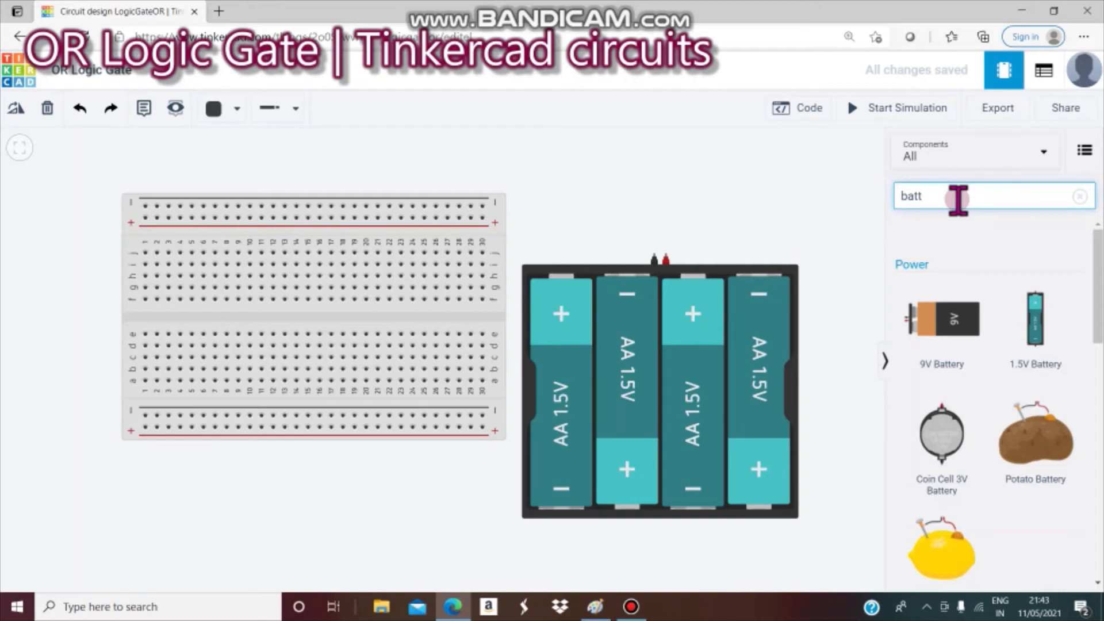
key("BackSpace")
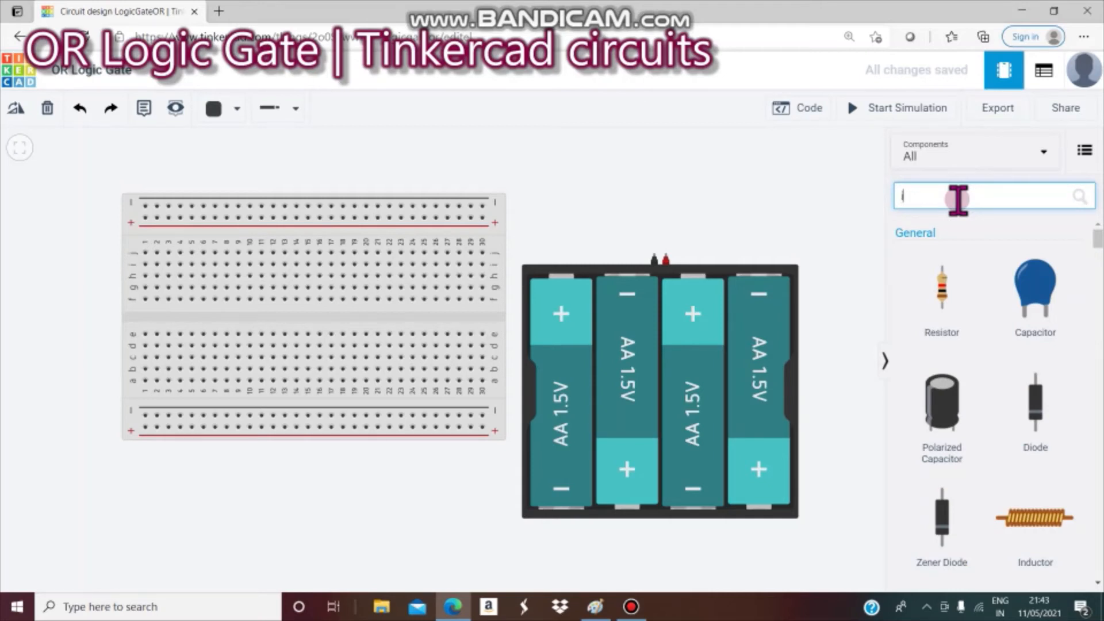
- Scroll to the logic chips and drop the Quad OR gate across the breadboard's centre gap
type("ic")
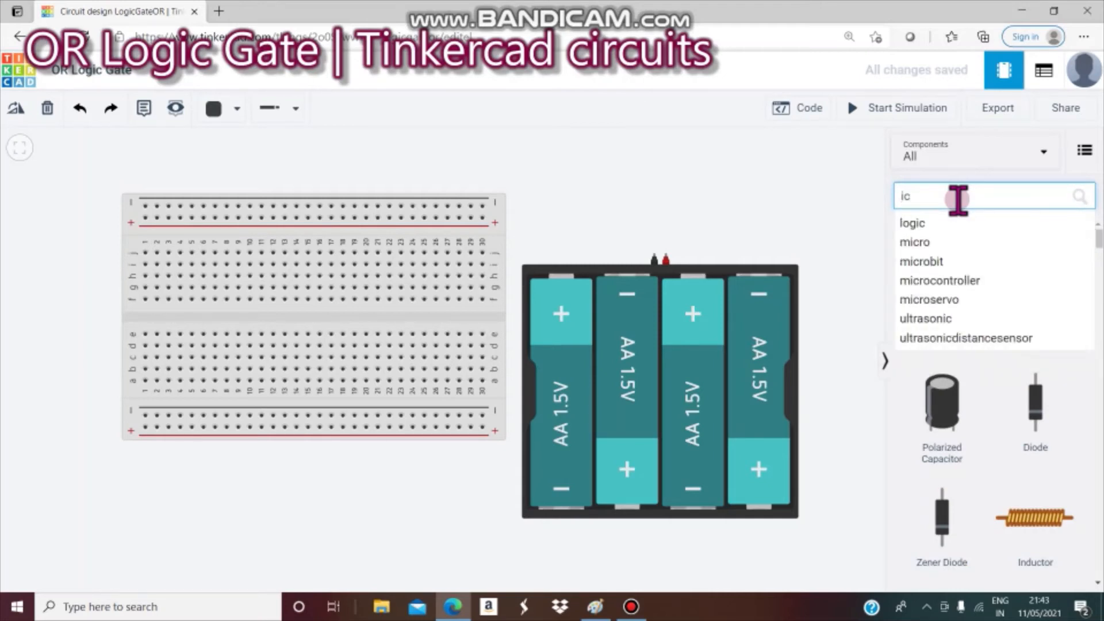
key("BackSpace")
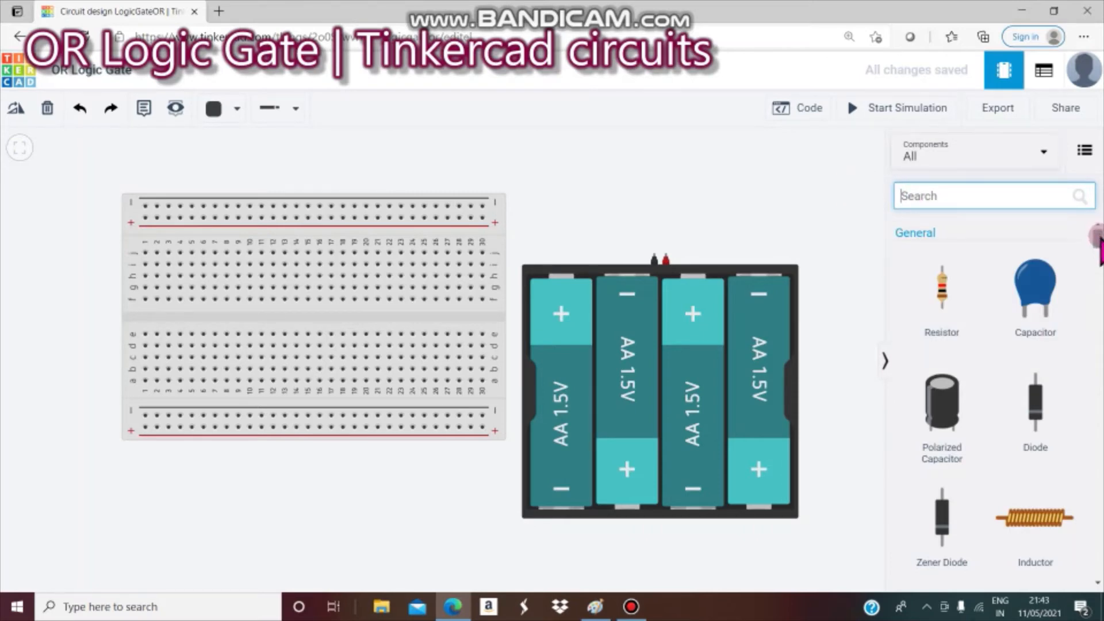
left_click_drag(1095, 229, 1098, 523)
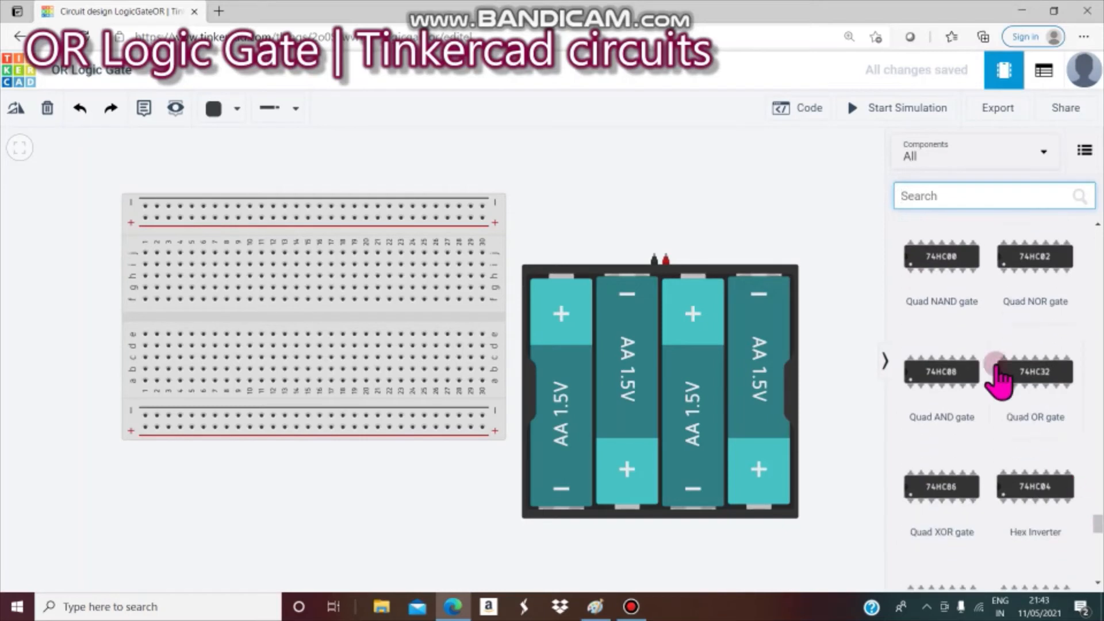
left_click_drag(1042, 423, 363, 317)
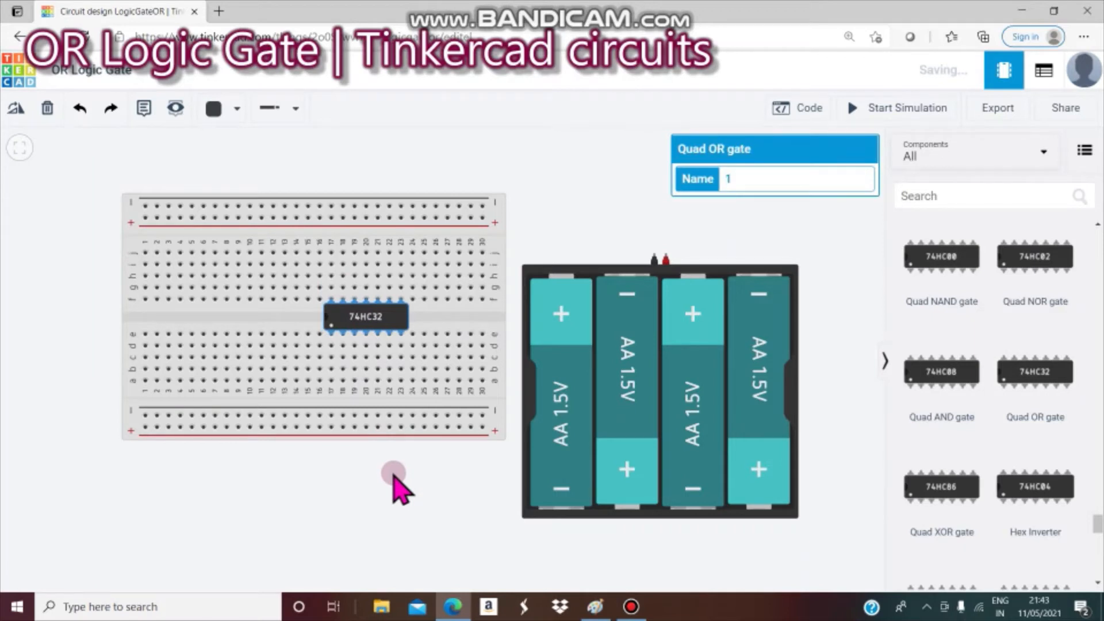
left_click(969, 200)
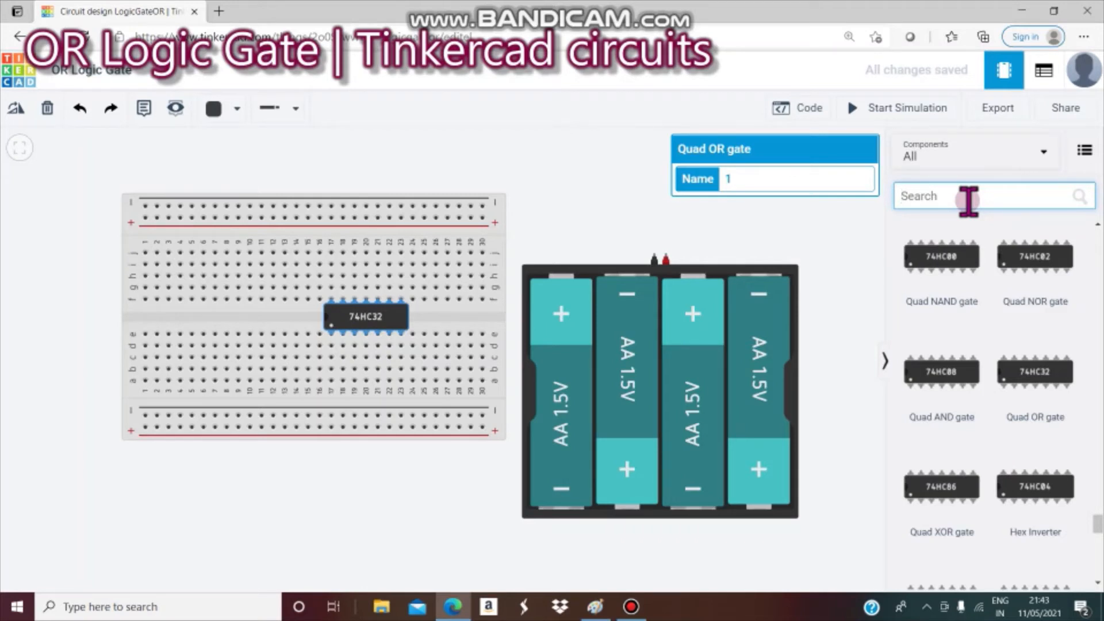
- Search 'swit' and place the 4-position DIP switch on the breadboard's left side
type("s")
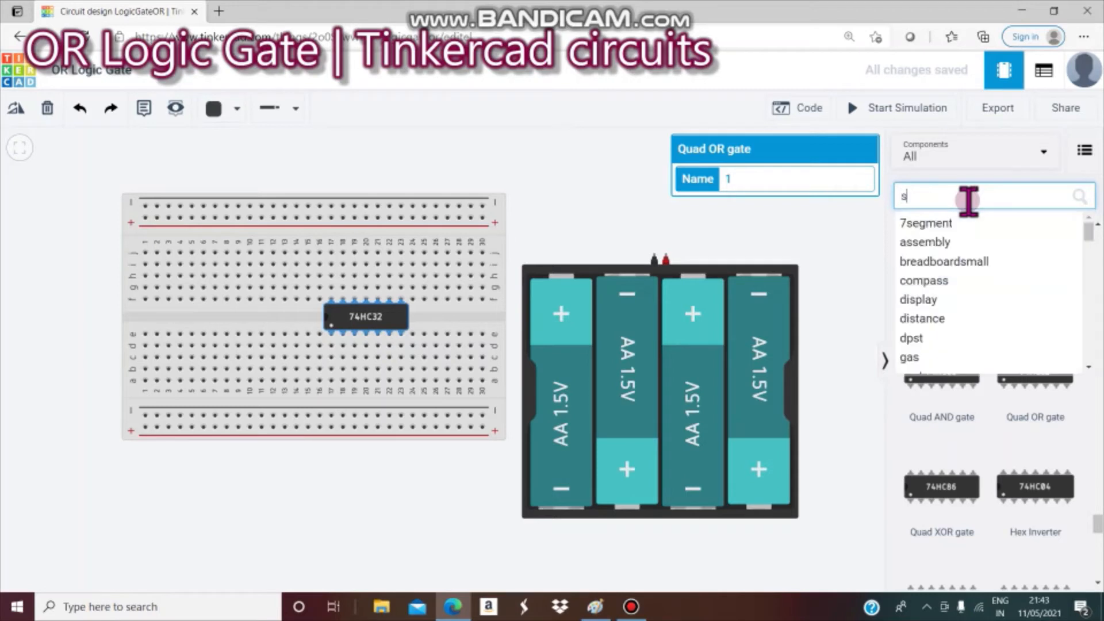
type("wit")
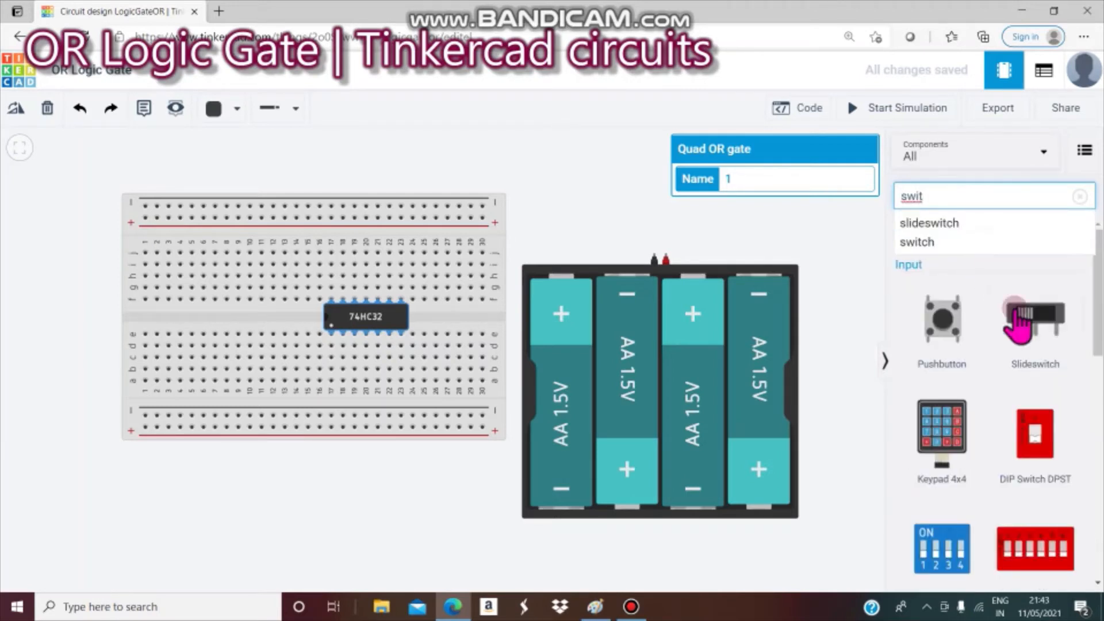
left_click_drag(946, 555, 208, 326)
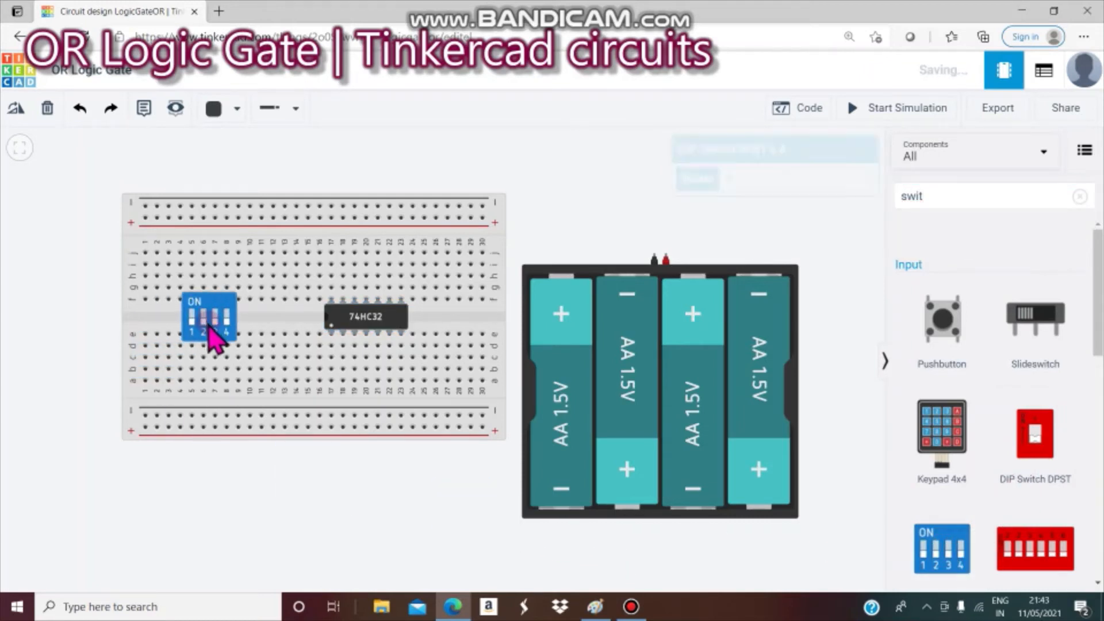
left_click(51, 328)
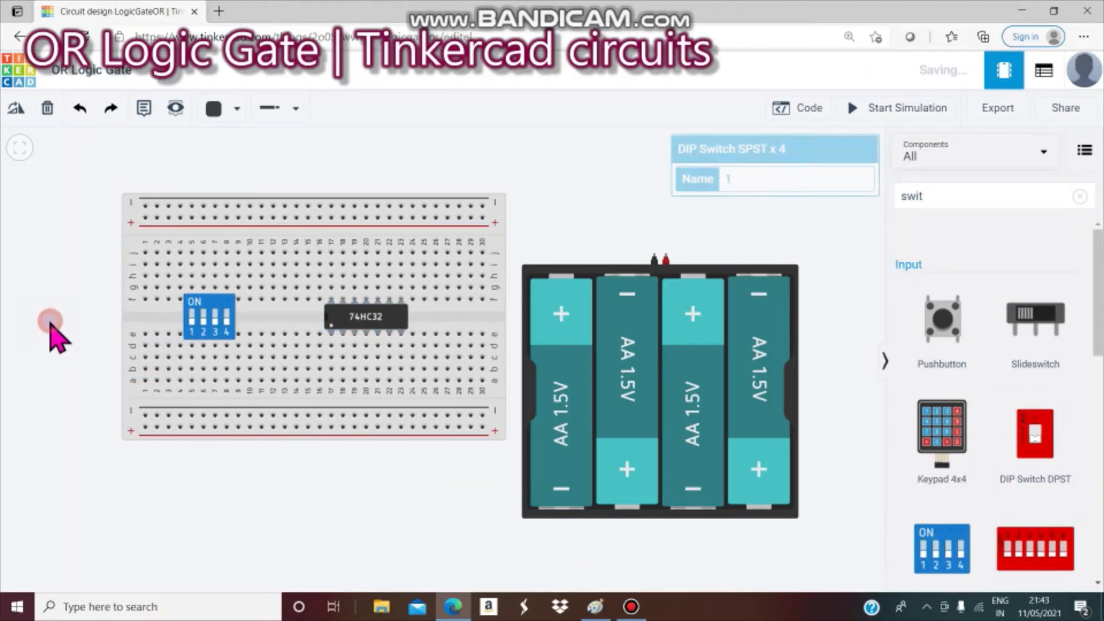
left_click(944, 196)
key("BackSpace")
key("BackSpace")
key("BackSpace")
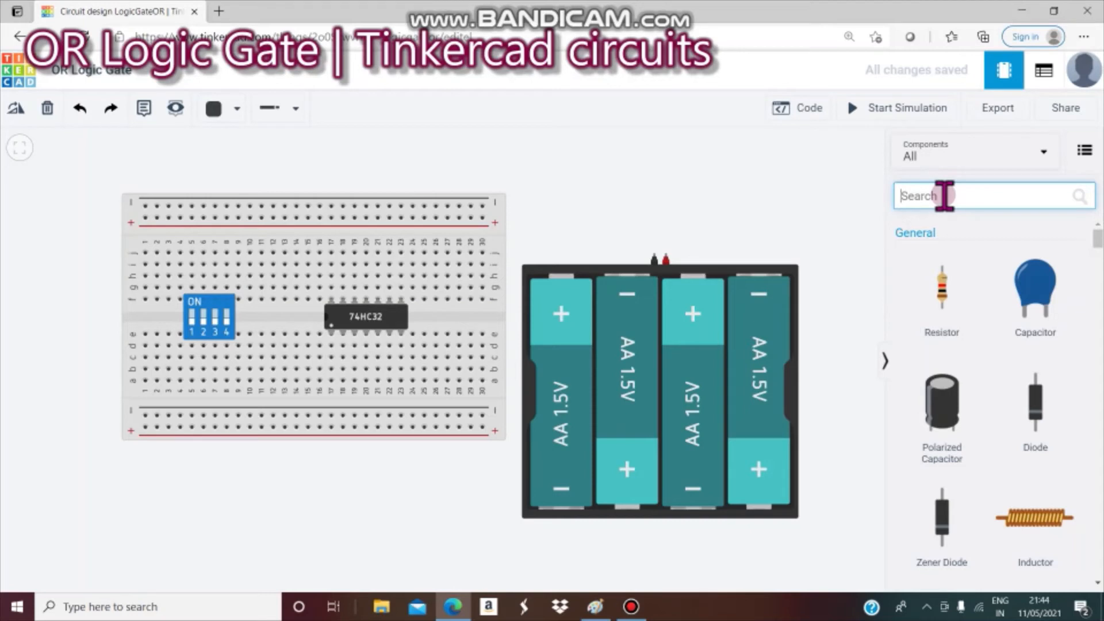
- Search 'mot' to place a DC Motor bottom-left, then add a resistor nearby
type("mot")
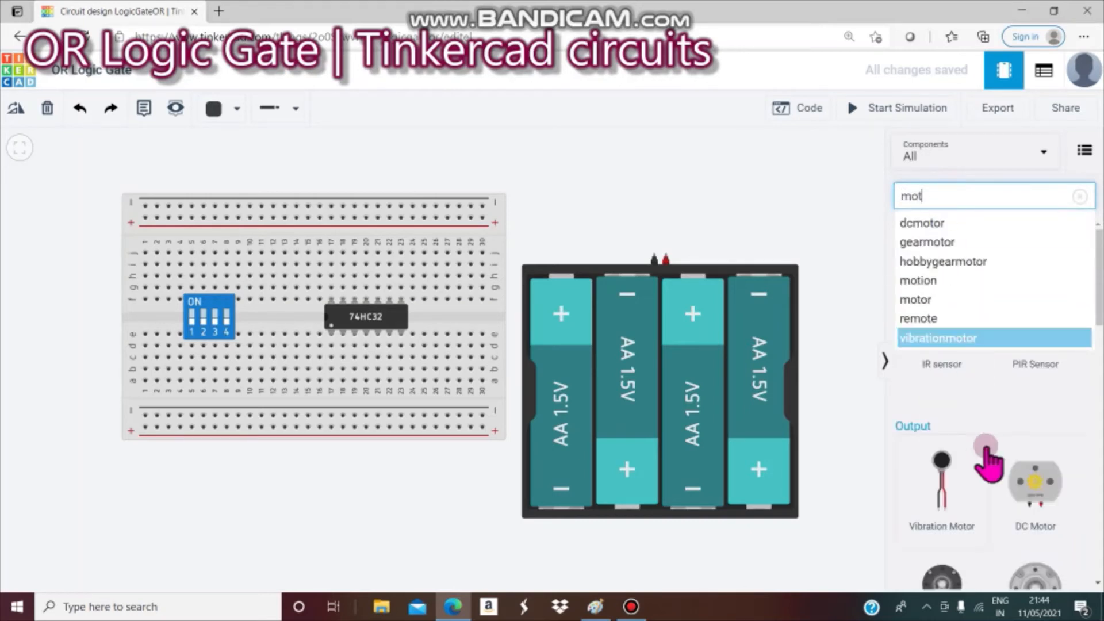
left_click_drag(1055, 525, 189, 585)
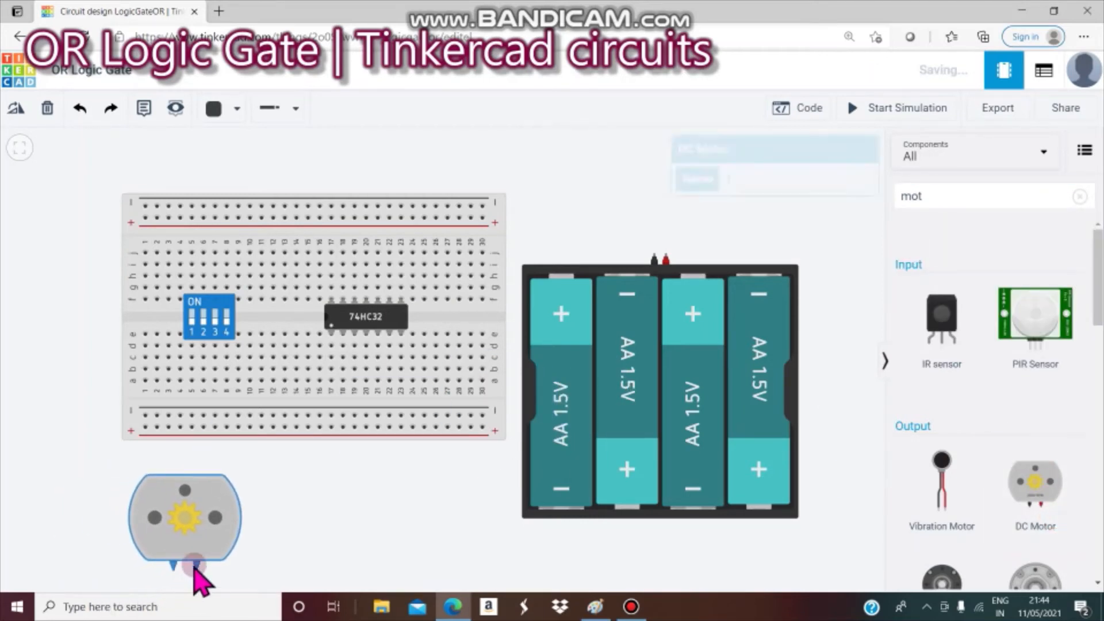
left_click(971, 190)
key("BackSpace")
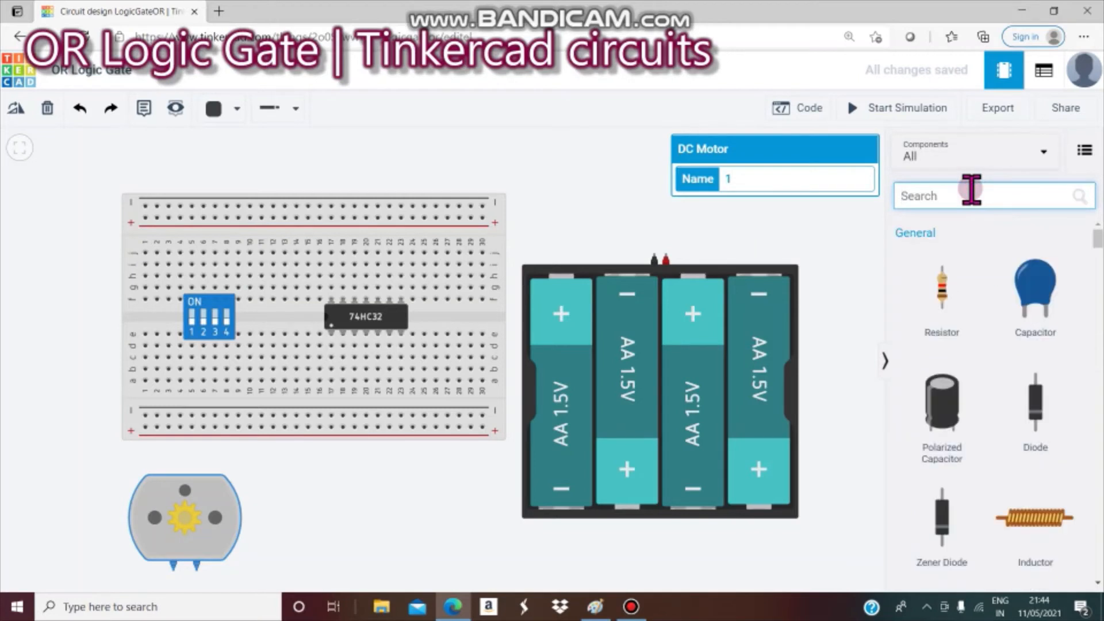
left_click_drag(946, 313, 309, 523)
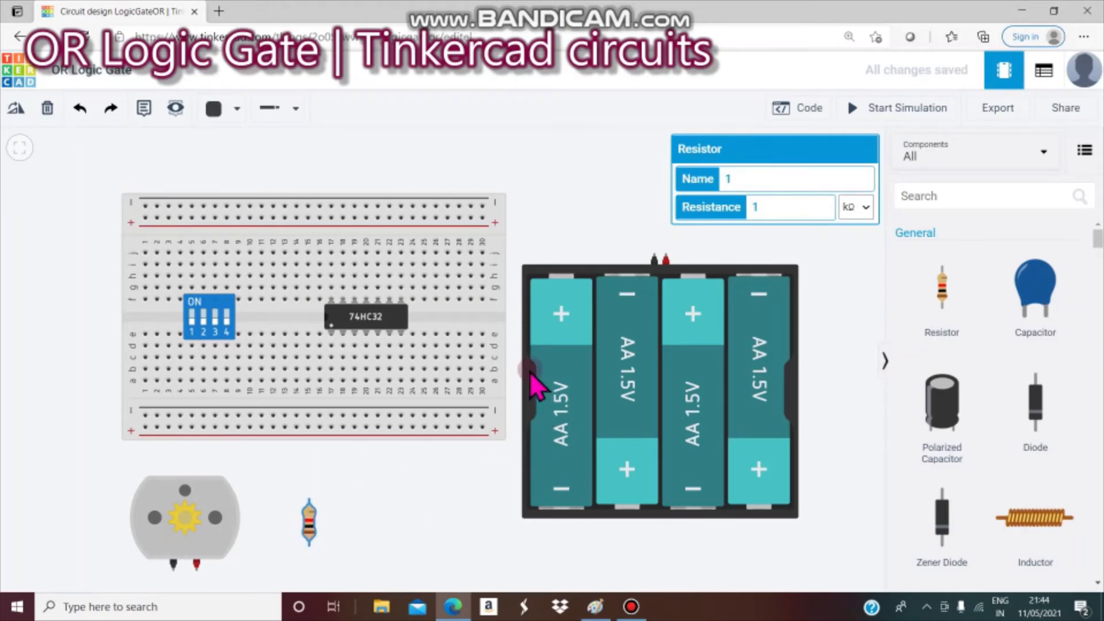
- Wire the battery's negative terminal to the breadboard's top negative rail with a straightened bend
left_click(655, 255)
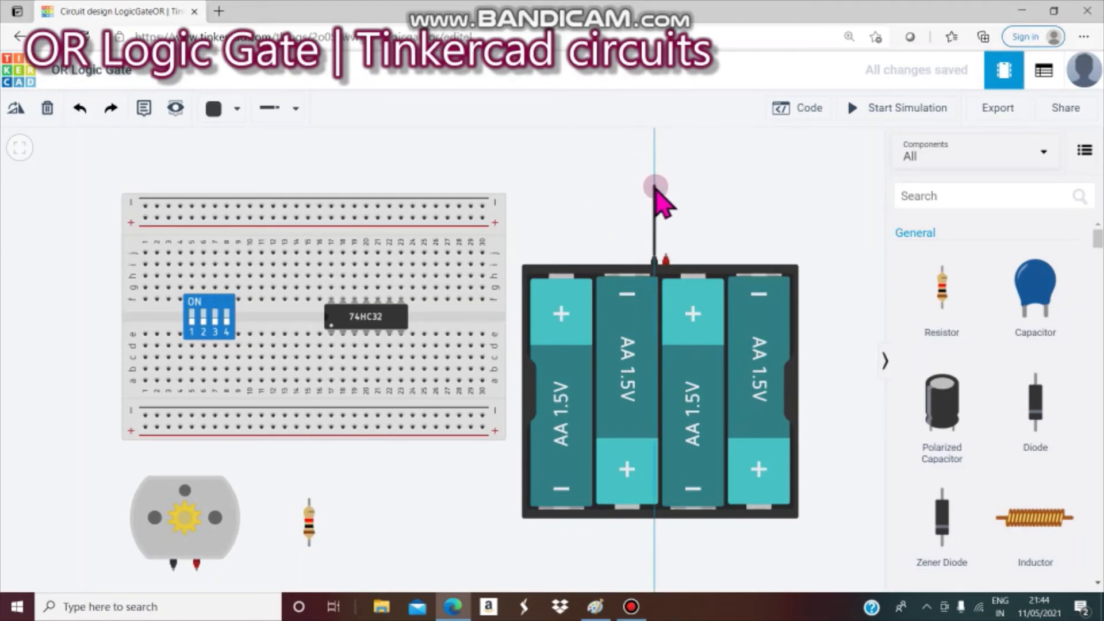
left_click(656, 187)
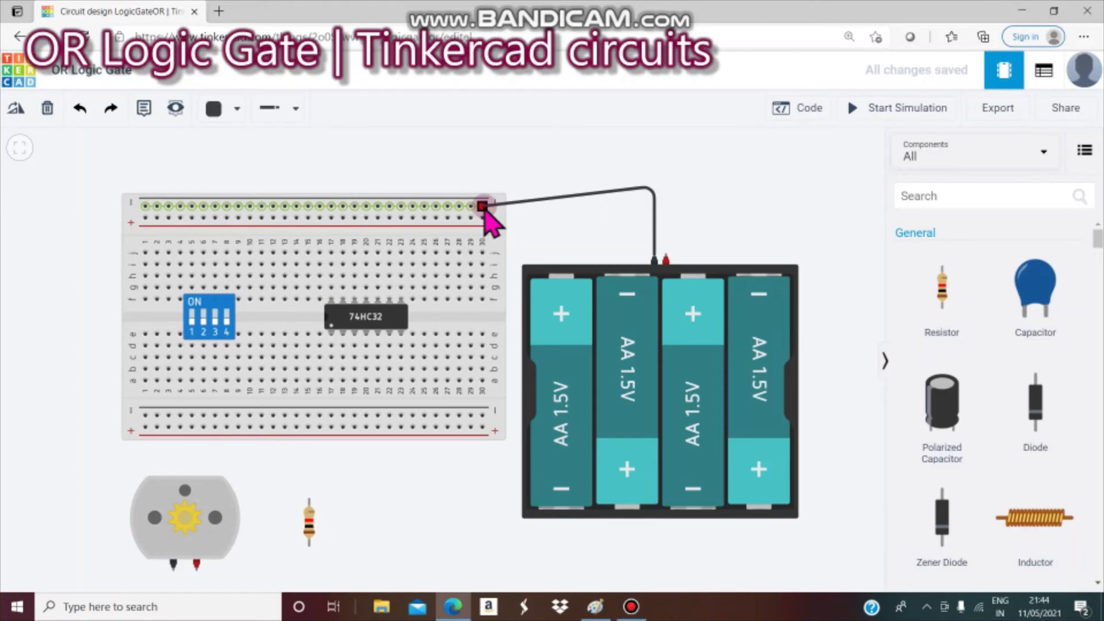
left_click(482, 206)
left_click_drag(658, 193, 656, 225)
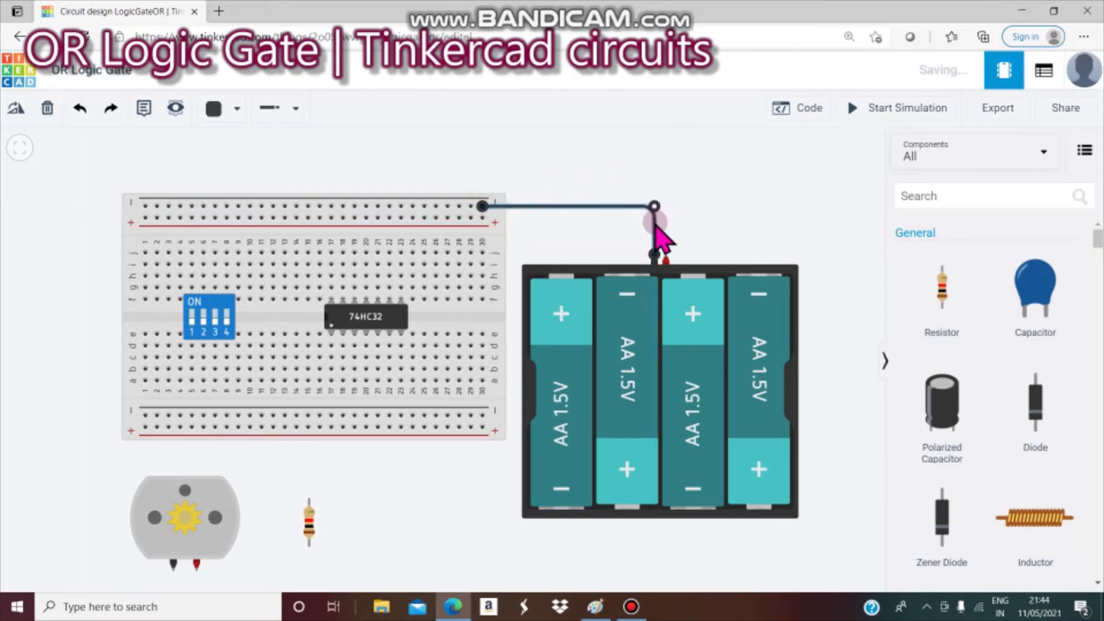
- Wire the battery's positive terminal to the top + rail and colour it red
left_click(667, 254)
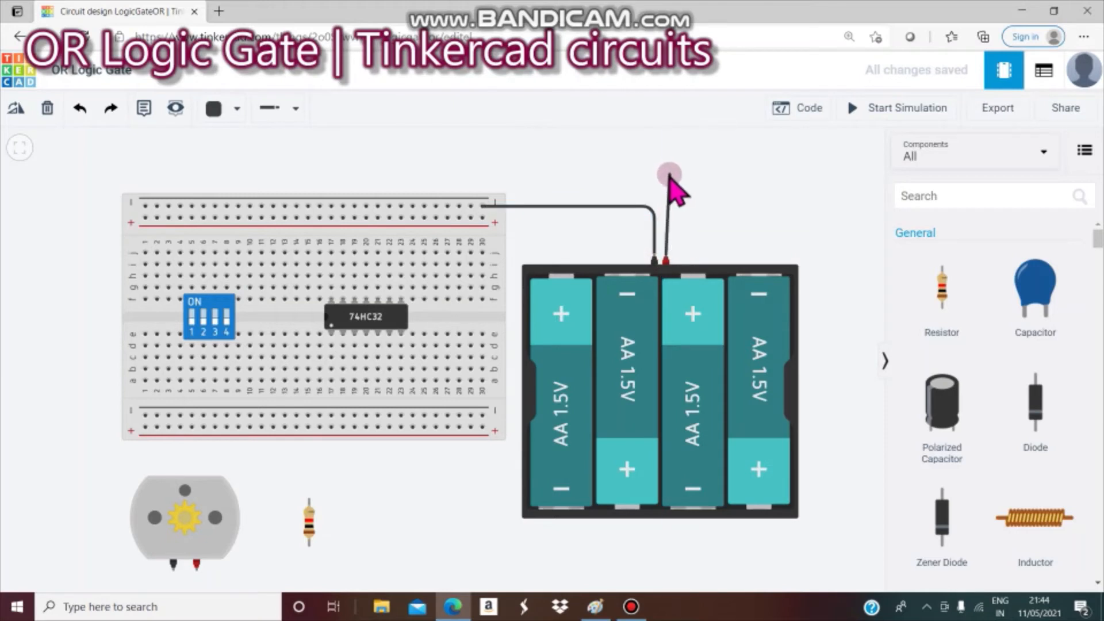
left_click(666, 221)
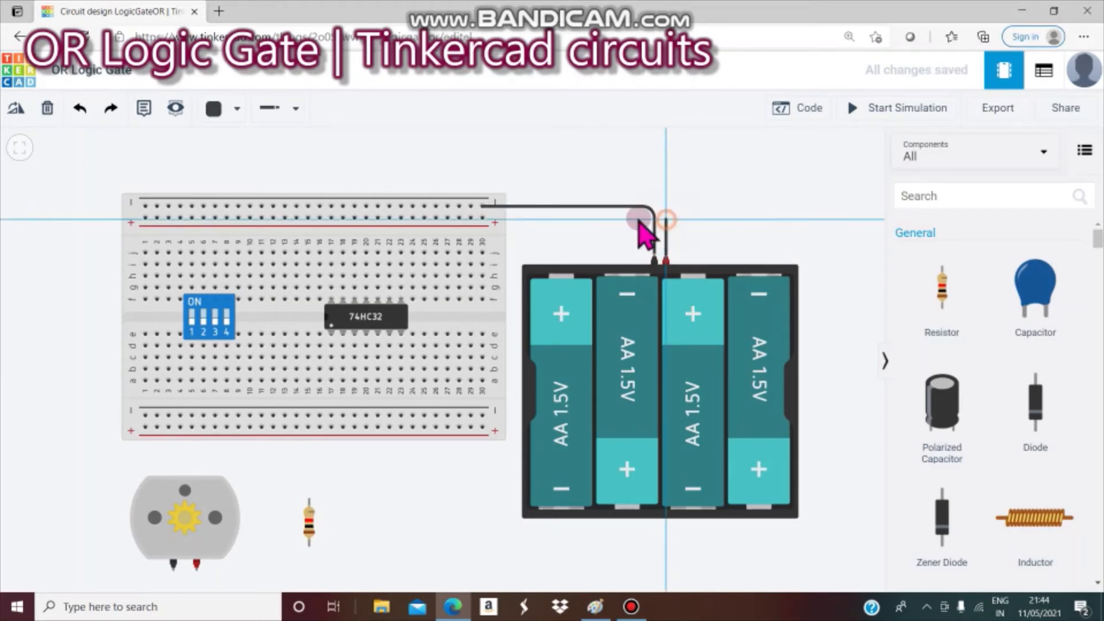
left_click(482, 219)
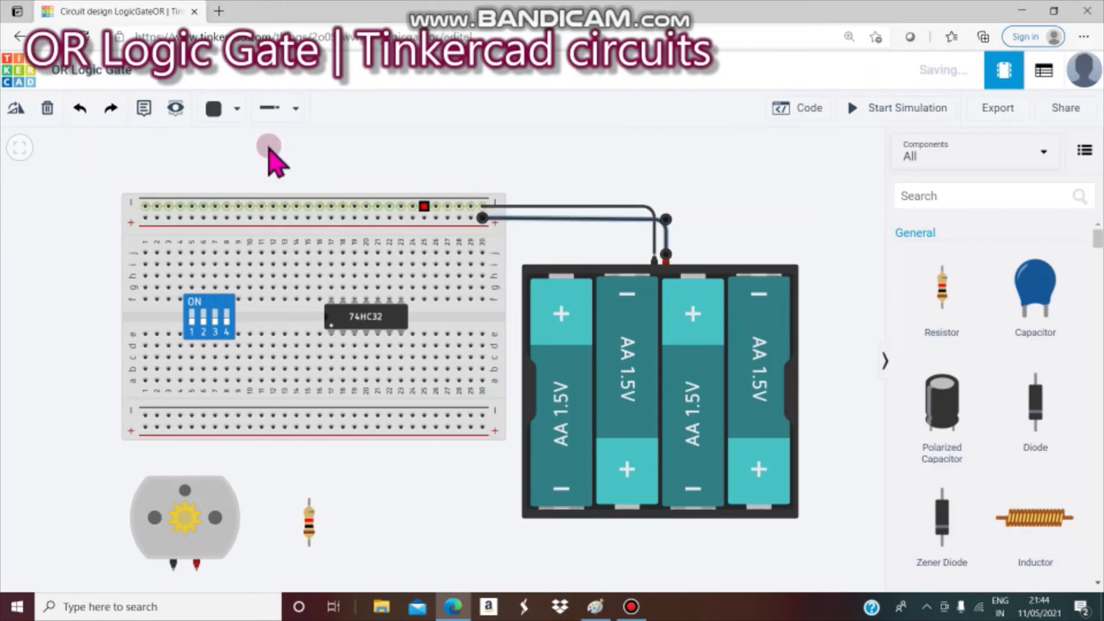
left_click(237, 111)
left_click(262, 188)
left_click(597, 168)
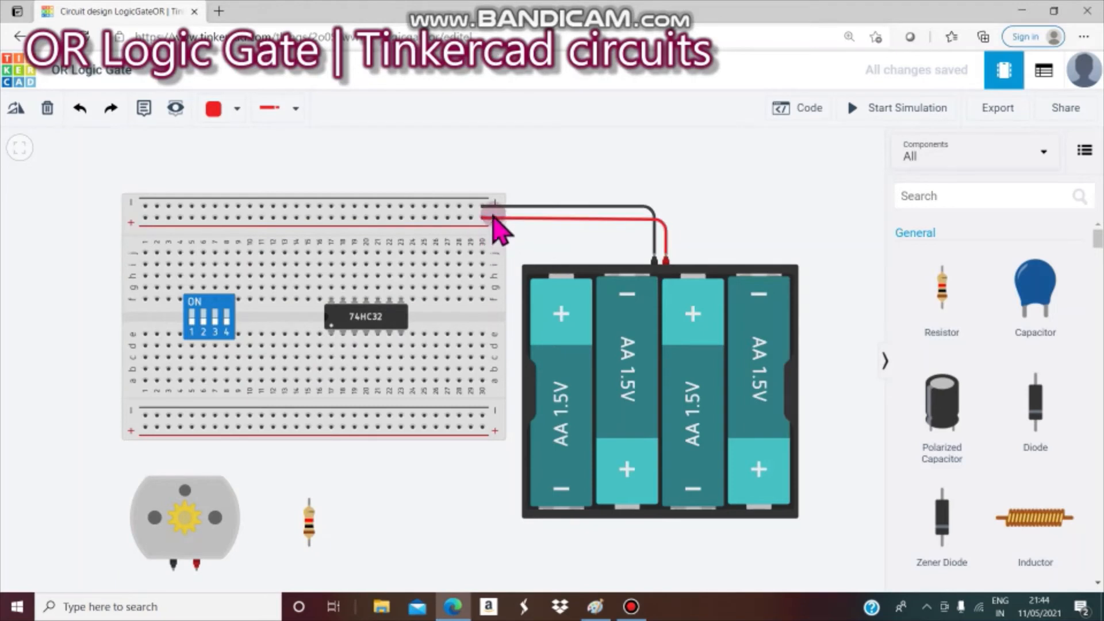
- Link the top and bottom rails with two wires, colouring the negative link black
left_click(451, 227)
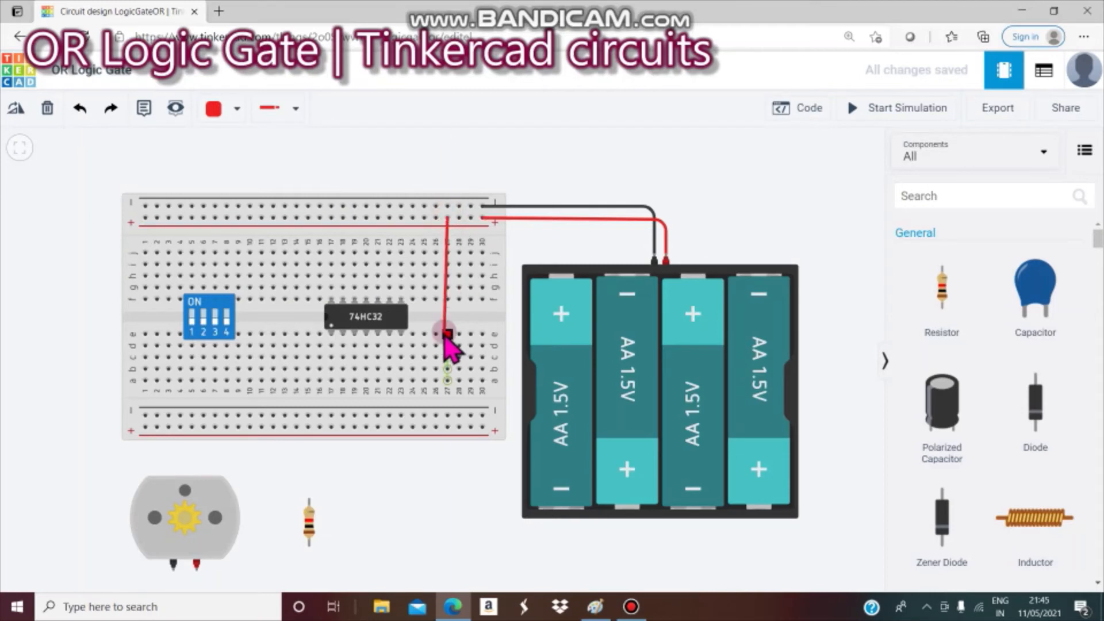
left_click(447, 427)
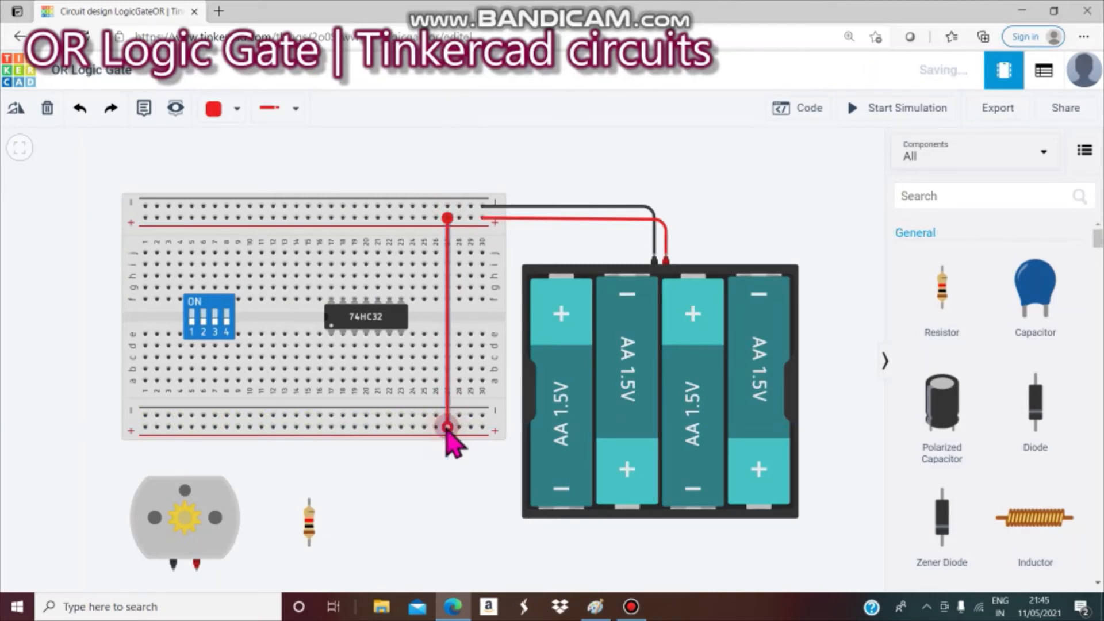
left_click(436, 207)
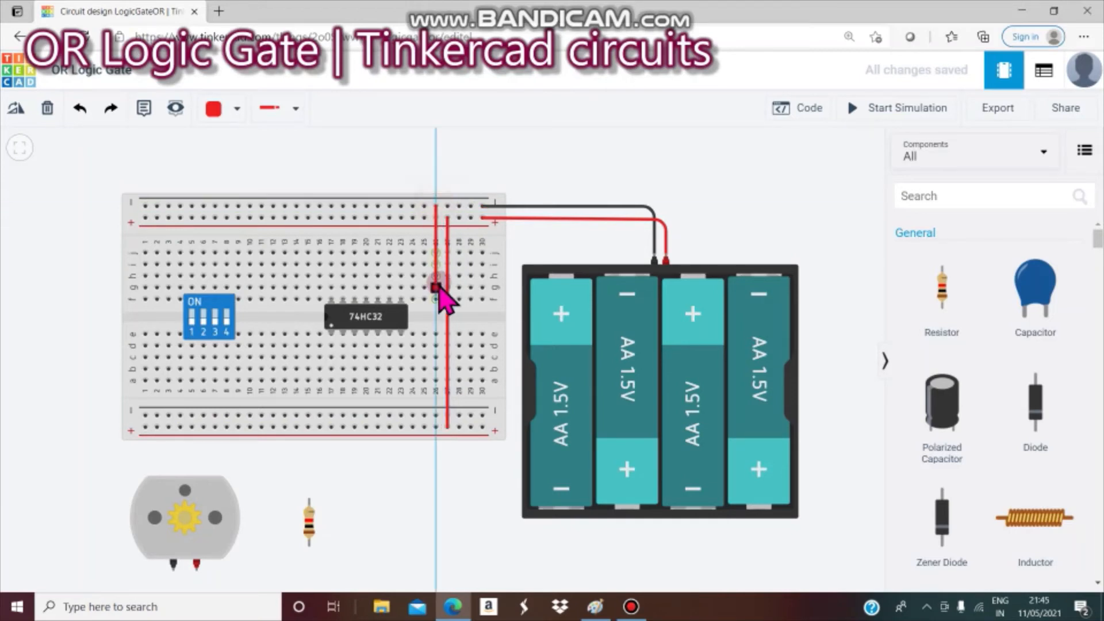
left_click(436, 415)
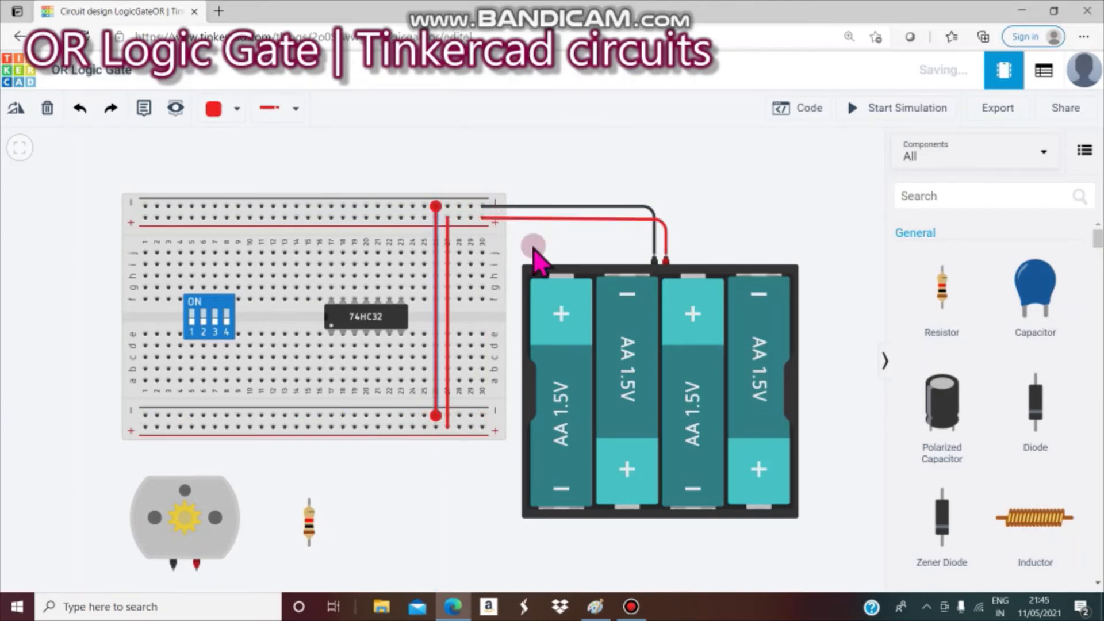
left_click(224, 110)
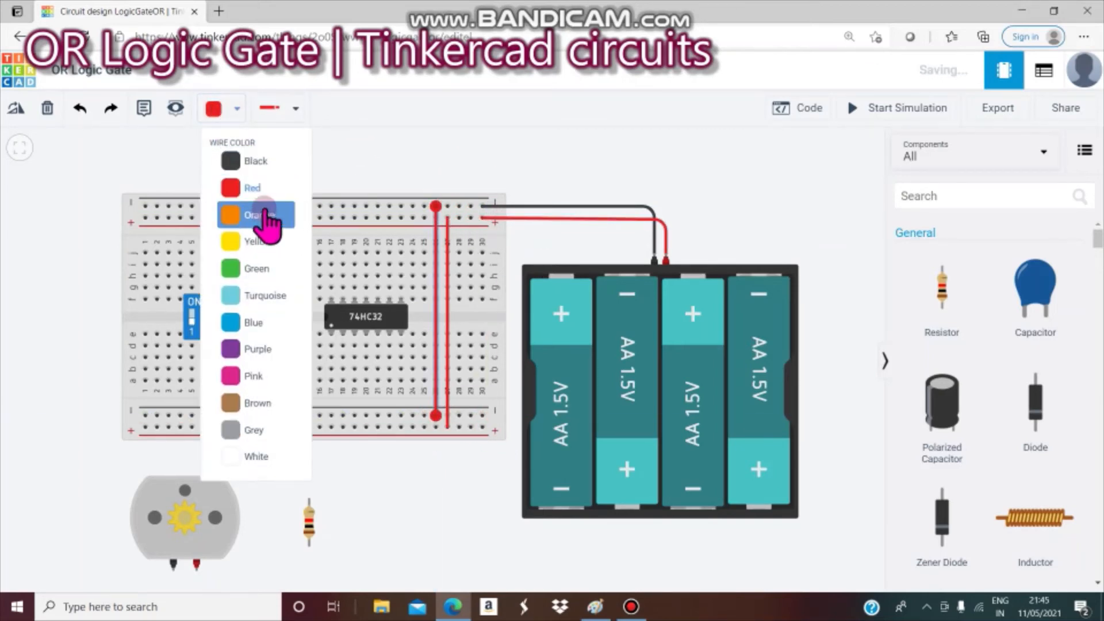
left_click(256, 164)
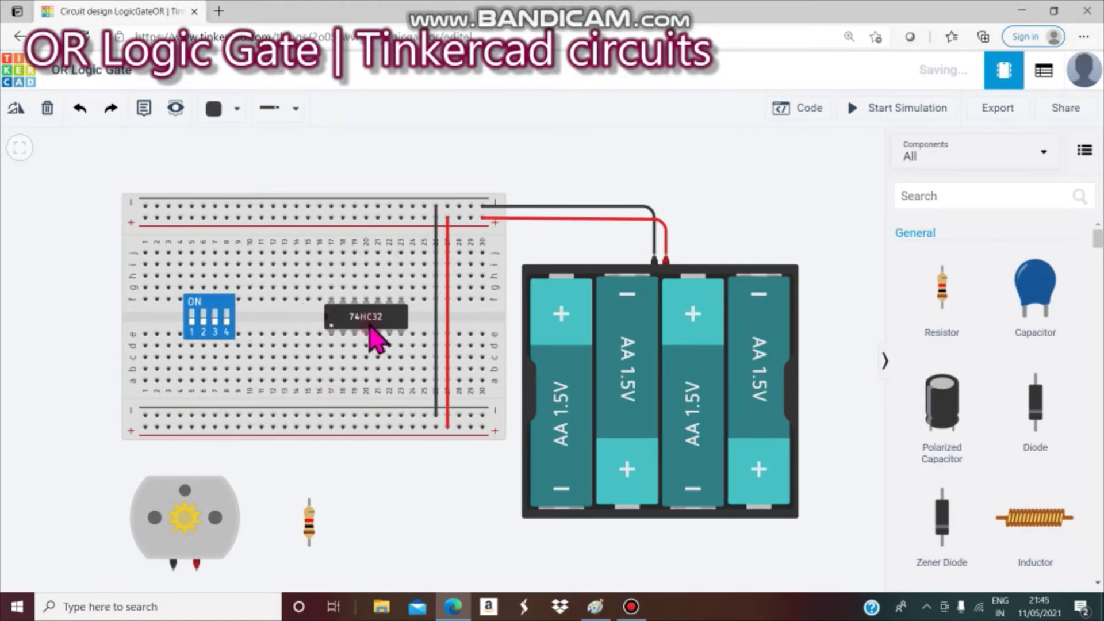
- Wire the 74HC32's top-left pin to the top + rail and bottom-right pin to the bottom − rail, in red
left_click(331, 277)
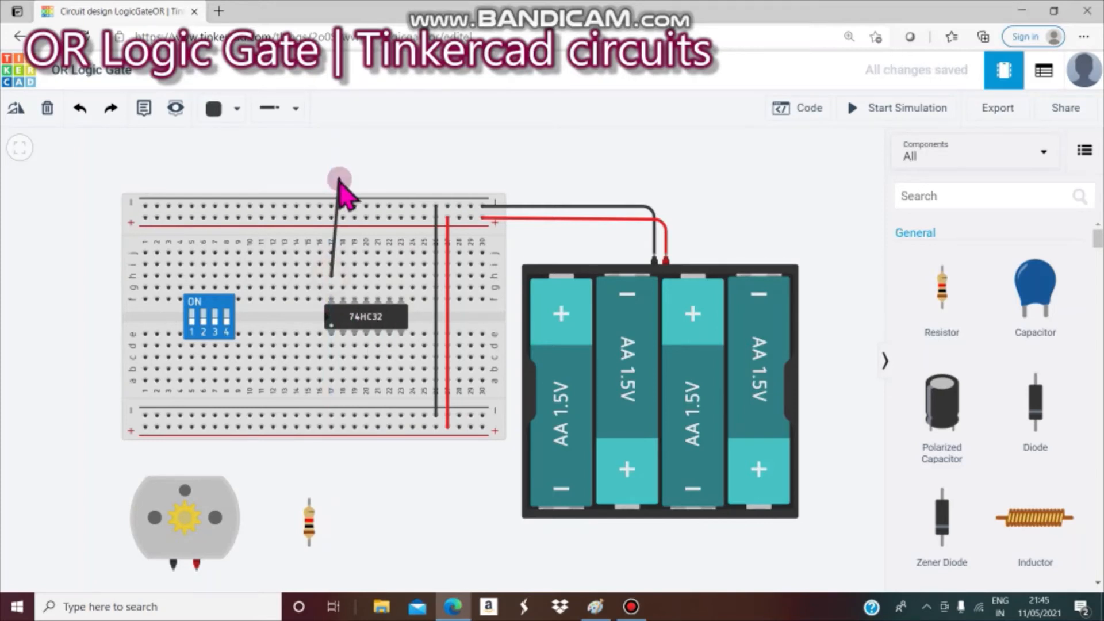
left_click(332, 219)
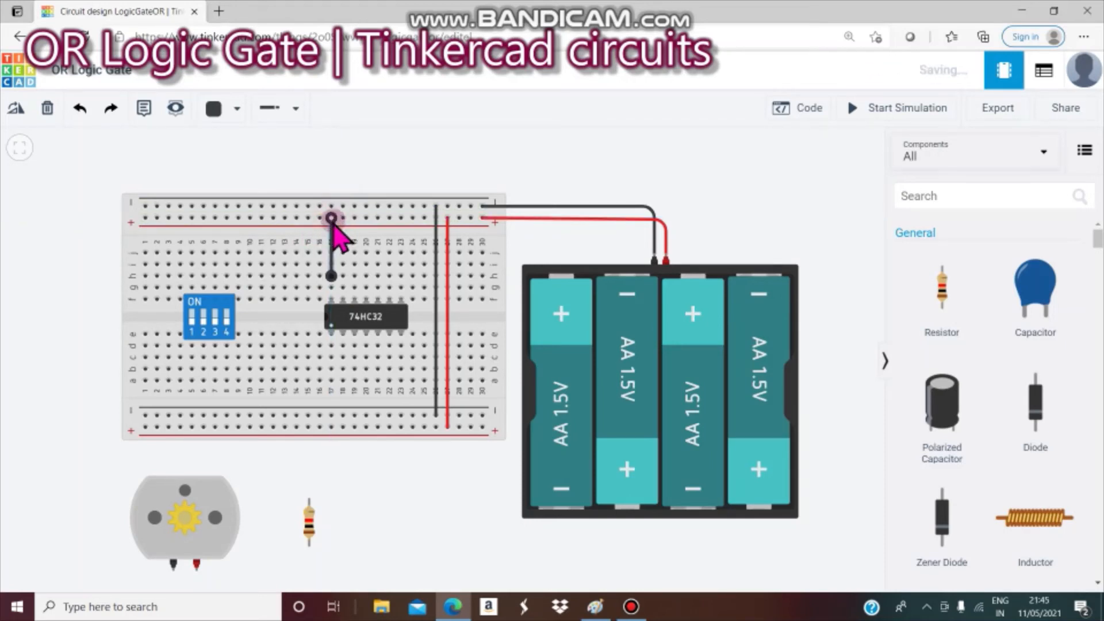
left_click(390, 442)
left_click(426, 489)
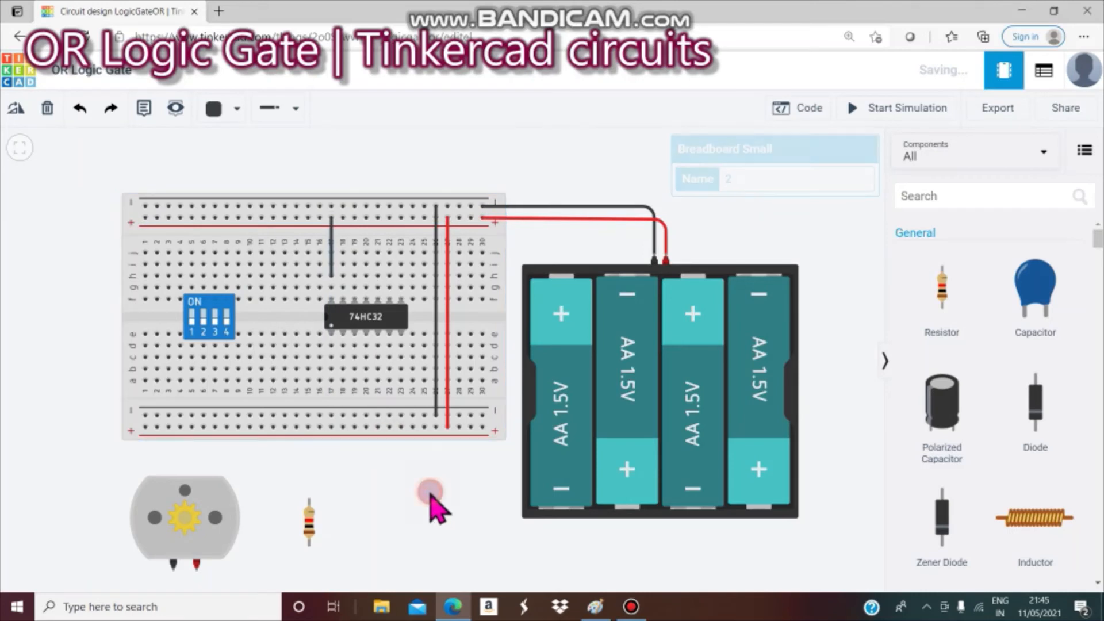
left_click(402, 347)
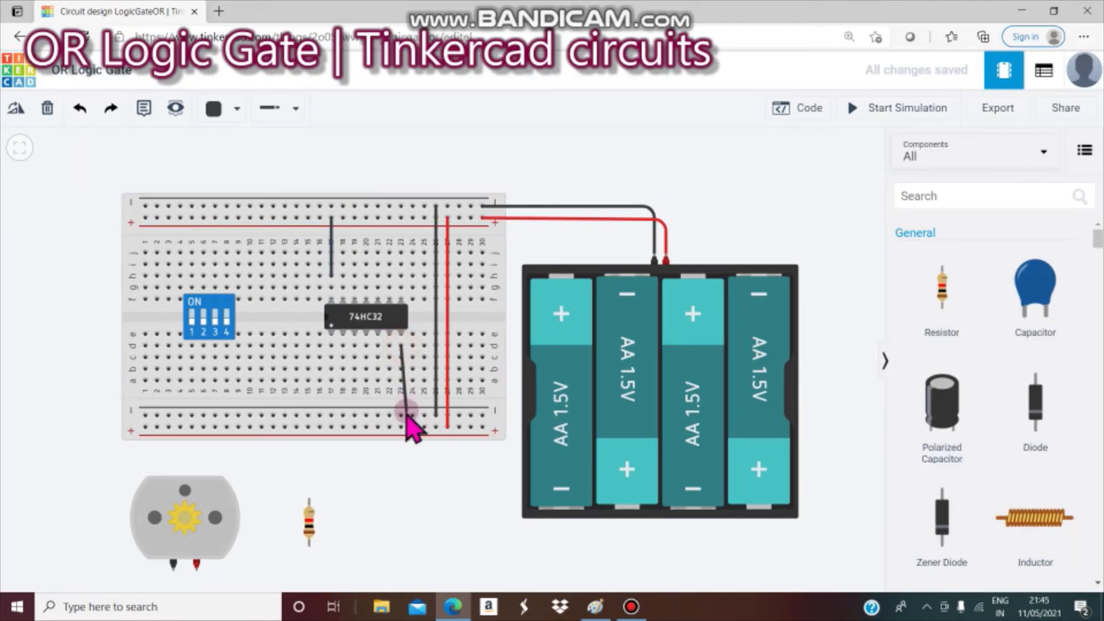
left_click(403, 417)
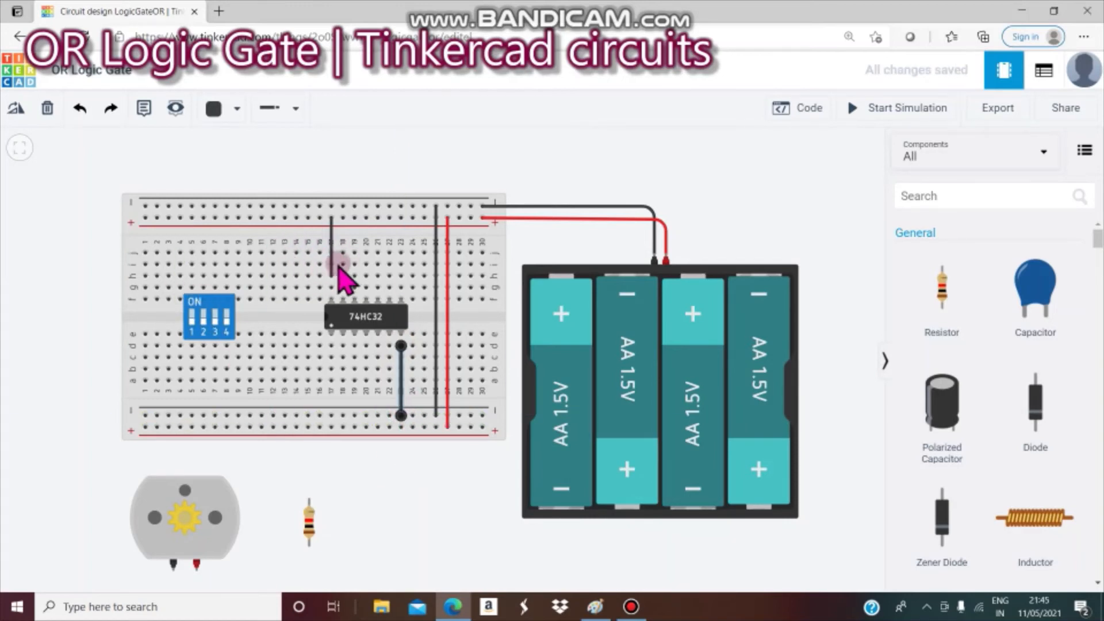
left_click(214, 109)
left_click(239, 191)
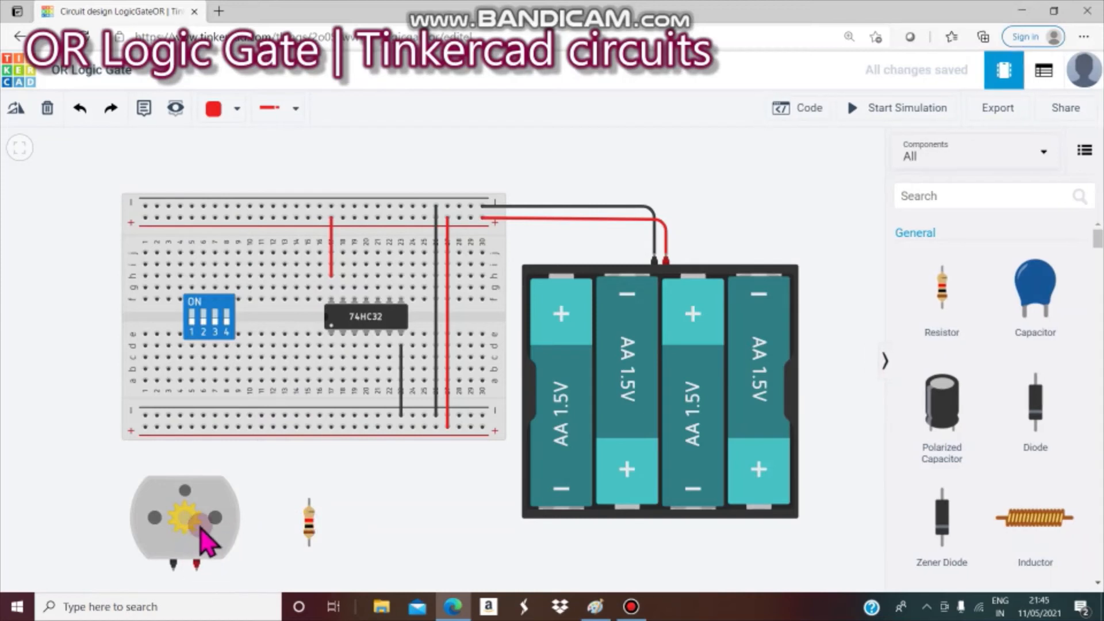
- Move the DC motor up slightly
left_click_drag(207, 538, 209, 525)
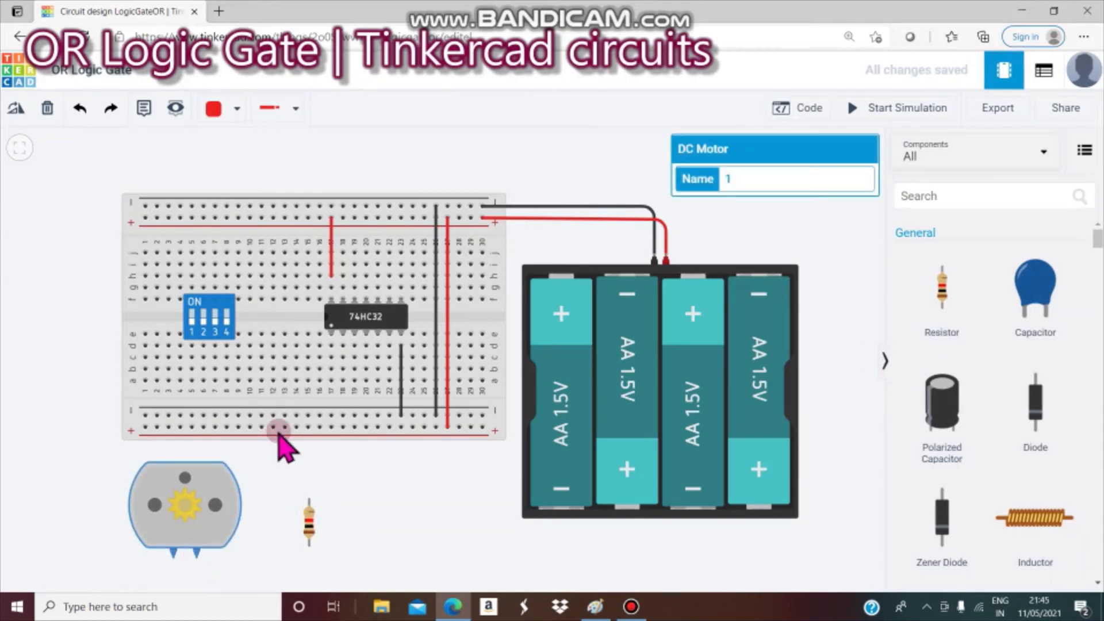
left_click(401, 471)
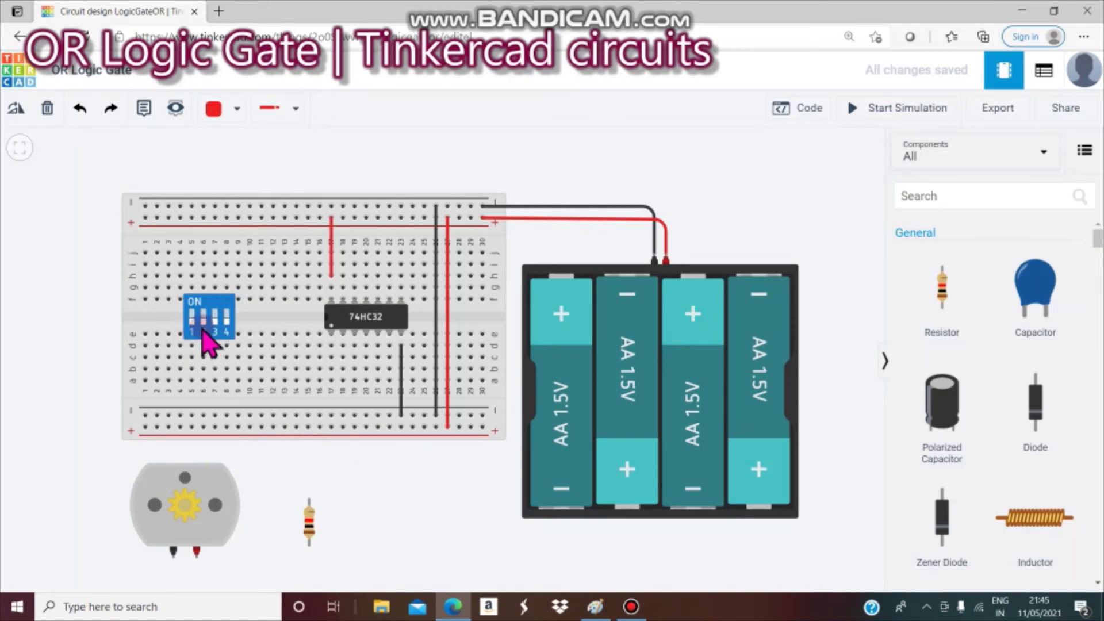
left_click(202, 289)
- Run wires from DIP switch pins 1 and 2 up to the top positive rail
left_click(192, 277)
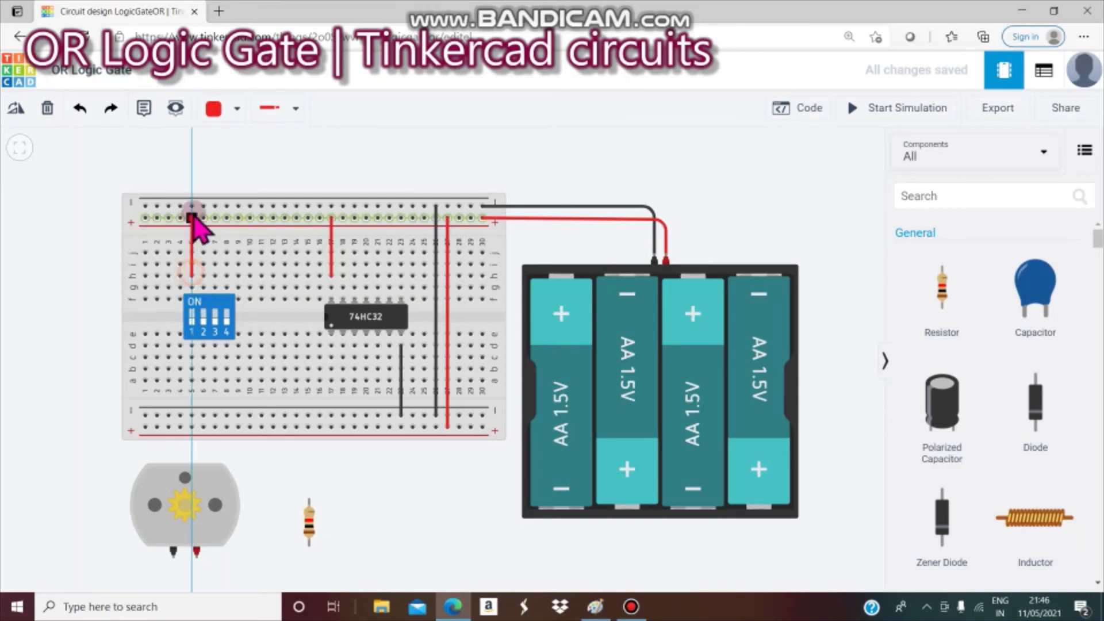
left_click(192, 218)
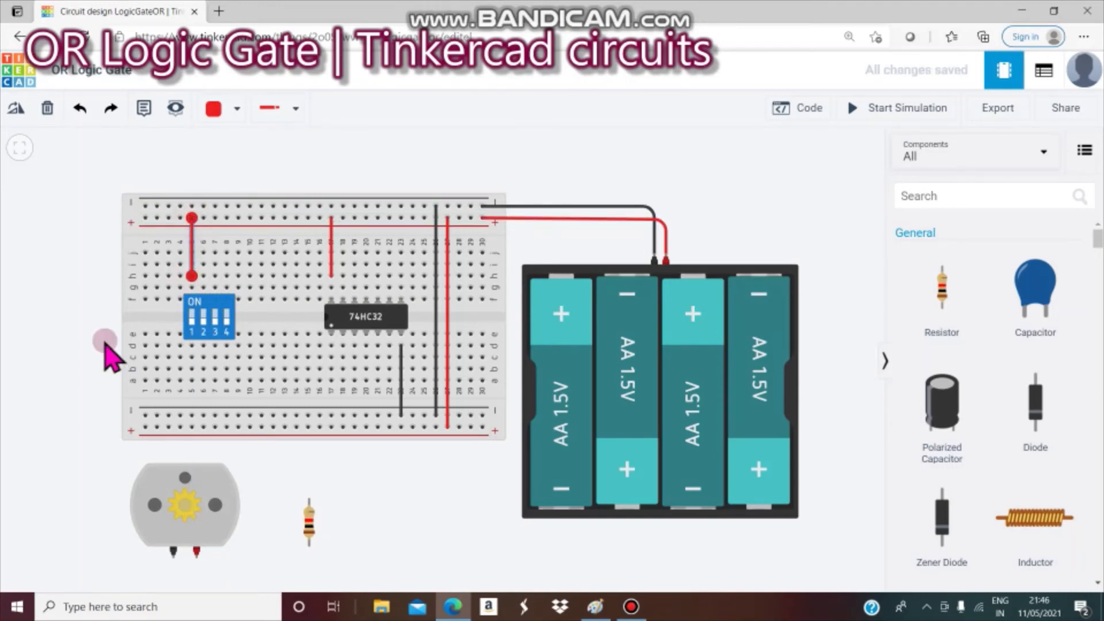
left_click(66, 327)
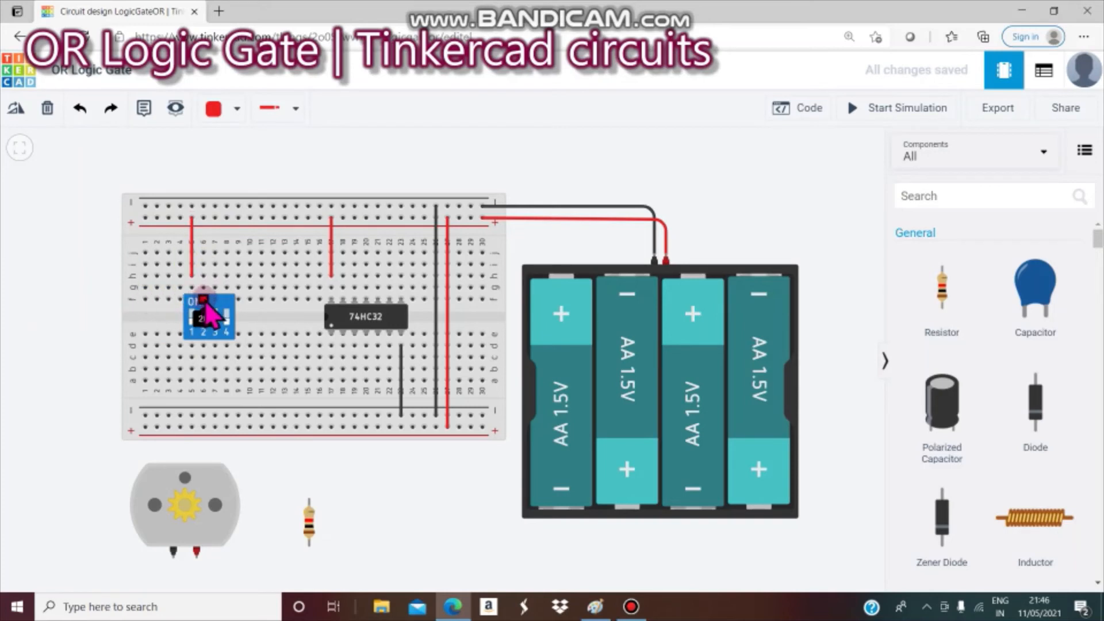
left_click(204, 277)
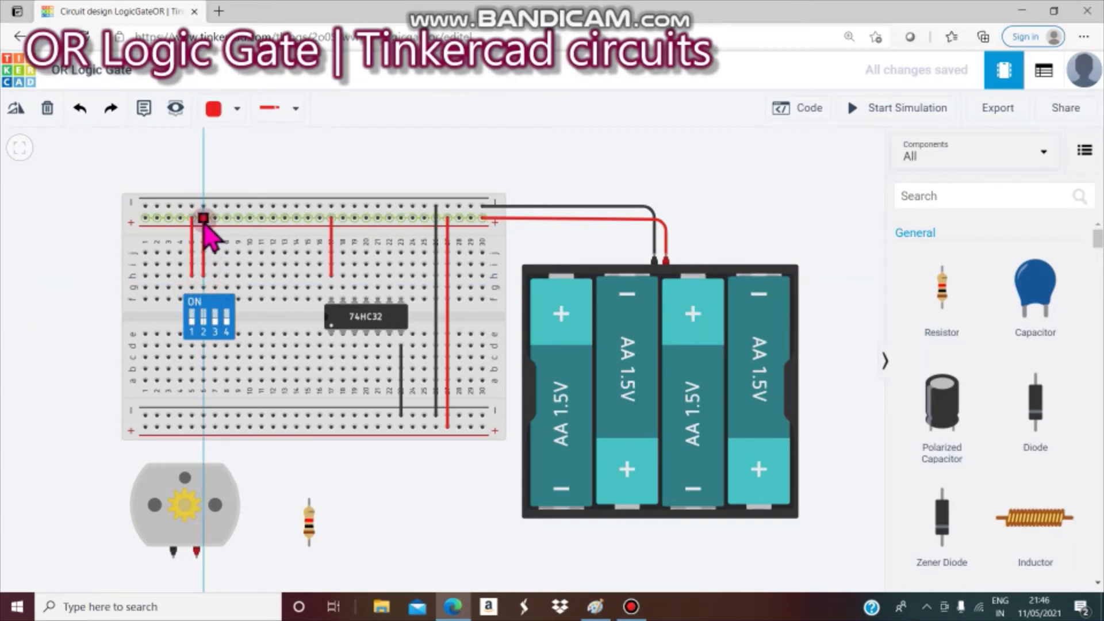
left_click(204, 219)
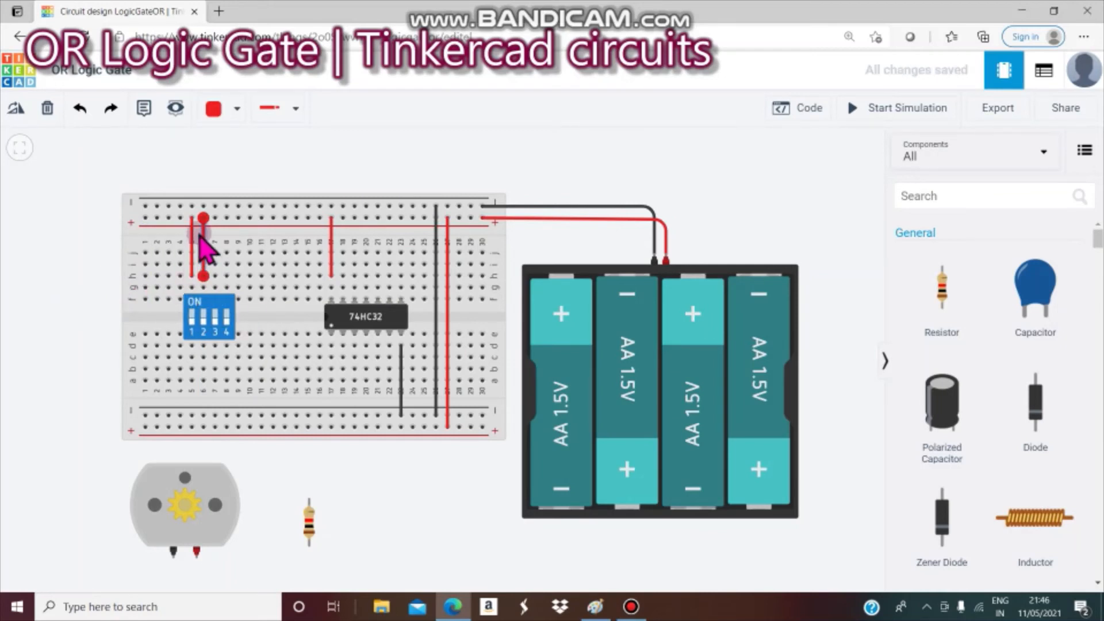
left_click(50, 333)
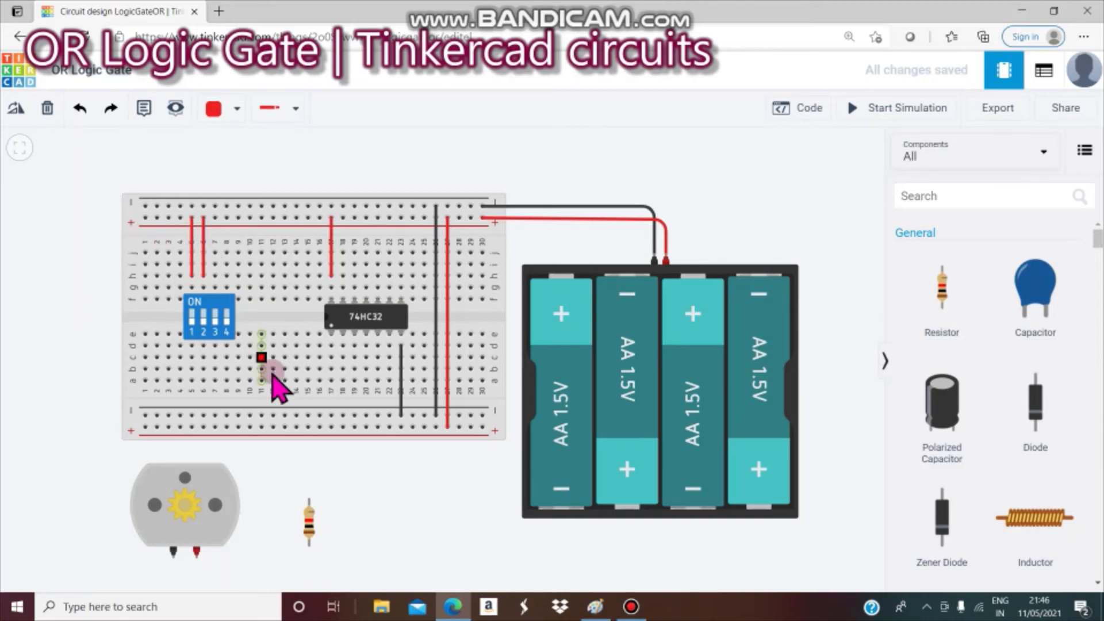
- Draw two wires from DIP switch columns 5 and 6 to 74HC32 inputs in columns 17 and 18
left_click(192, 368)
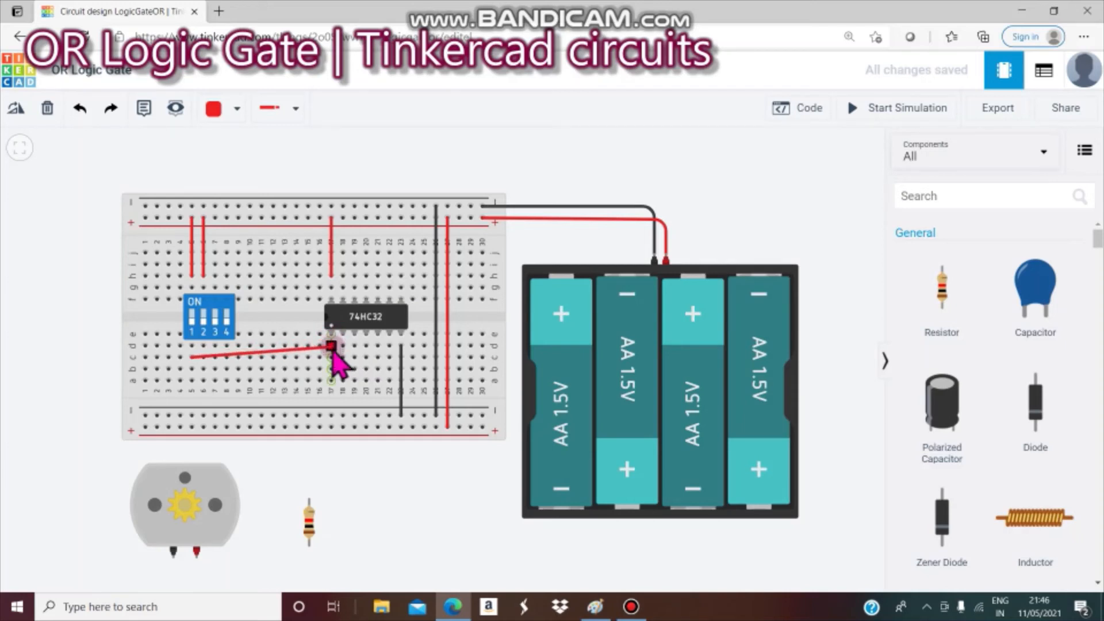
left_click(331, 357)
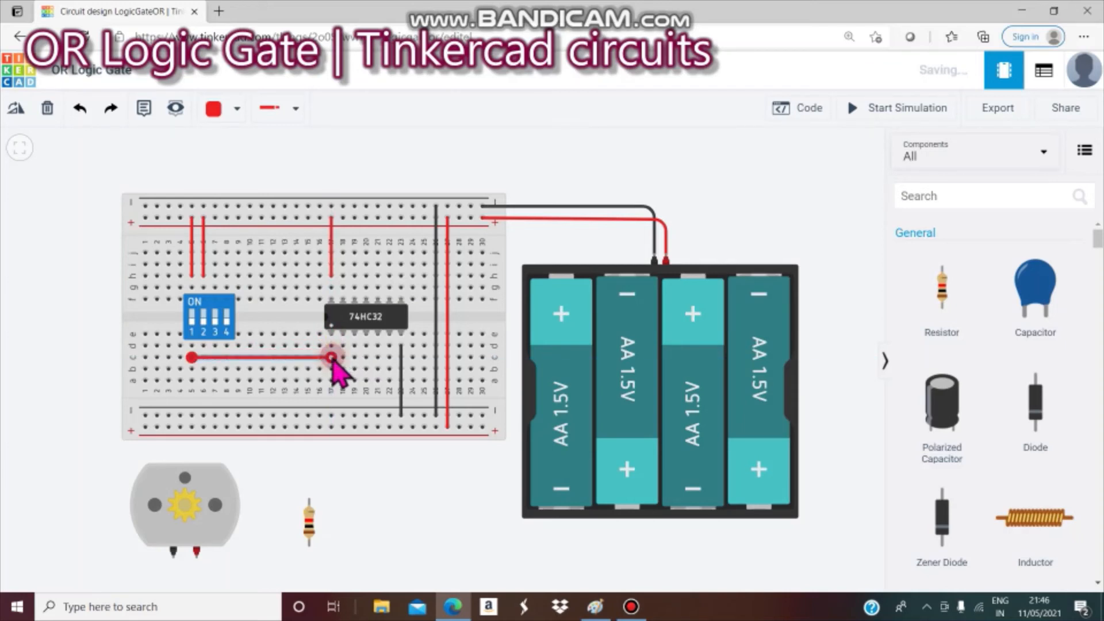
left_click(203, 369)
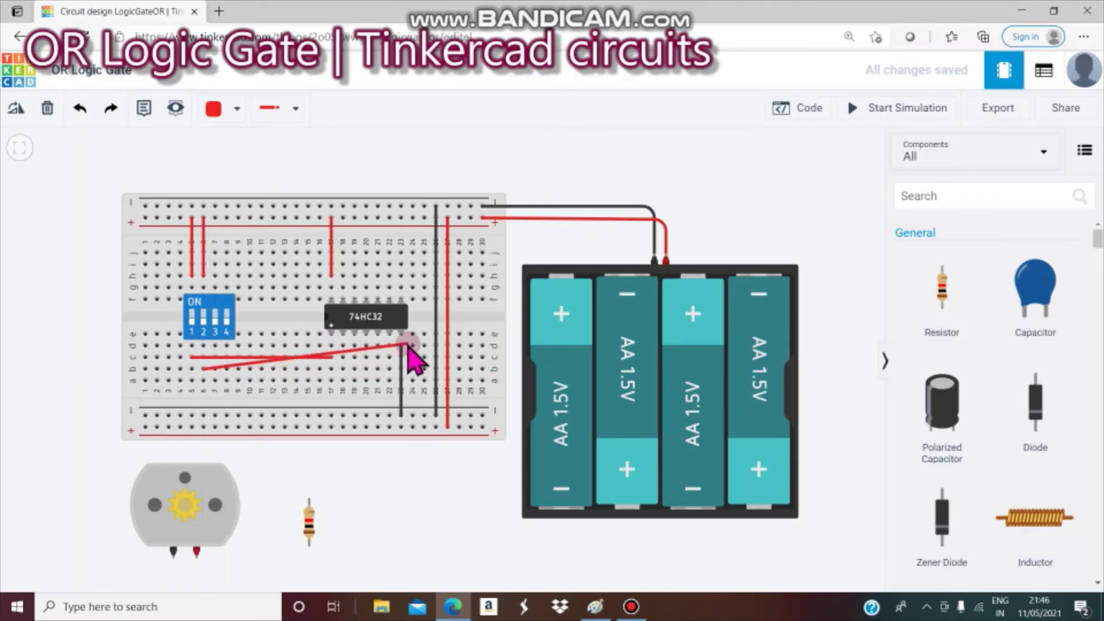
left_click(343, 358)
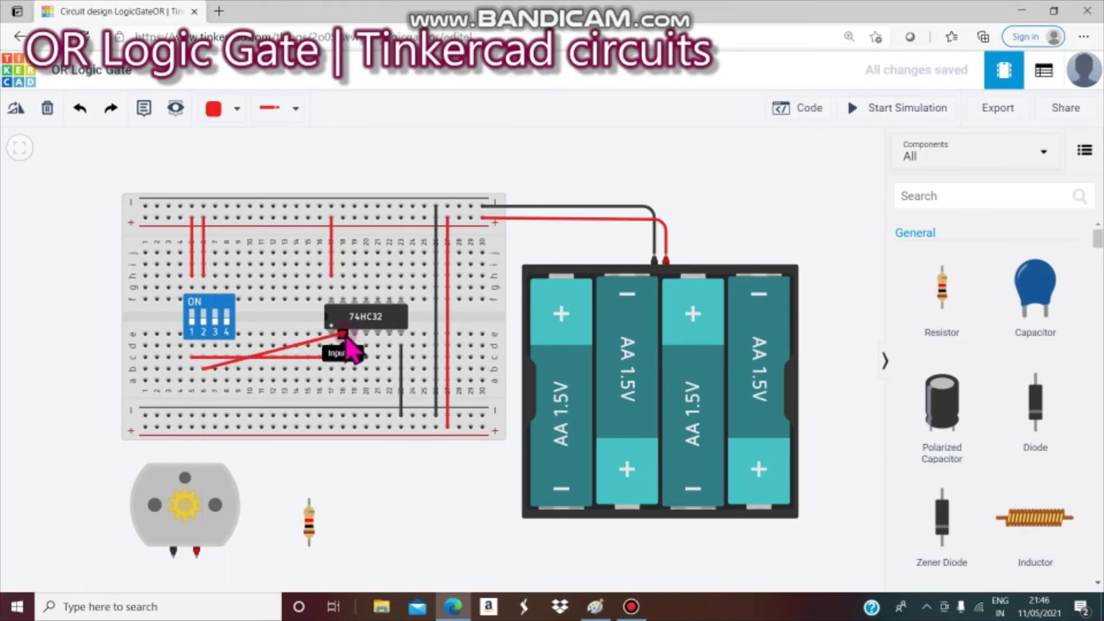
left_click(344, 369)
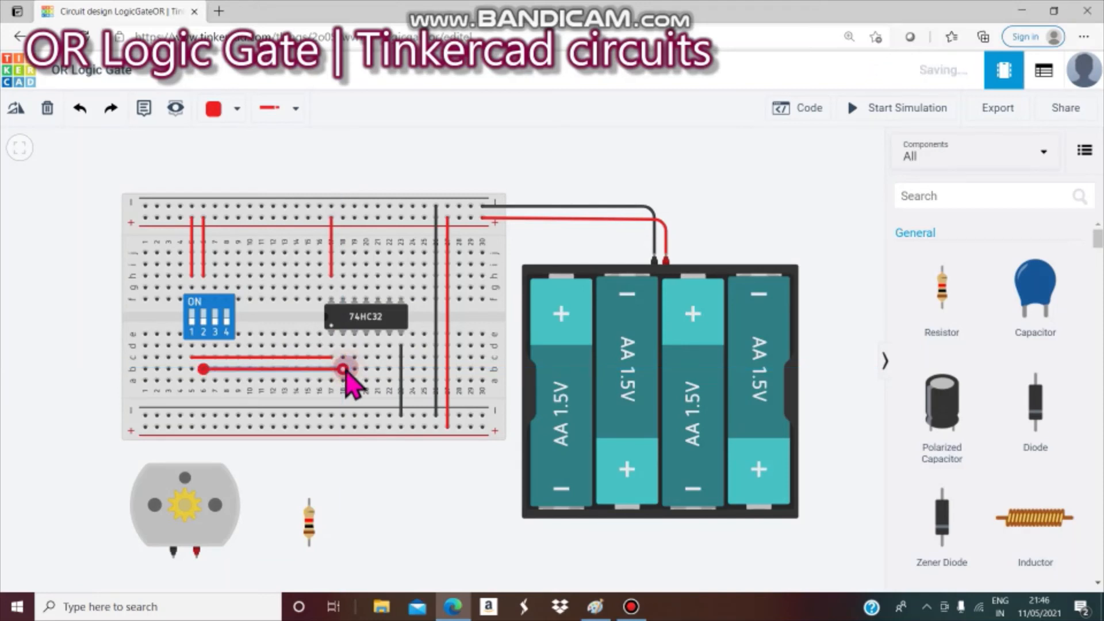
- Select the lower switch-to-chip wire and bring up its wire colour choices
left_click(390, 507)
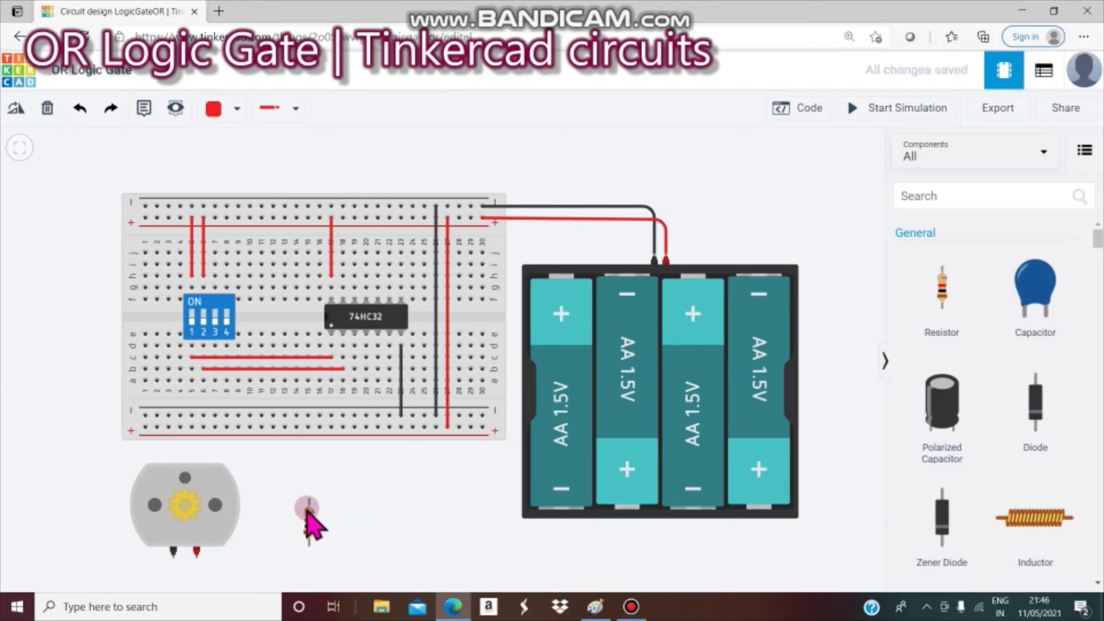
left_click(298, 369)
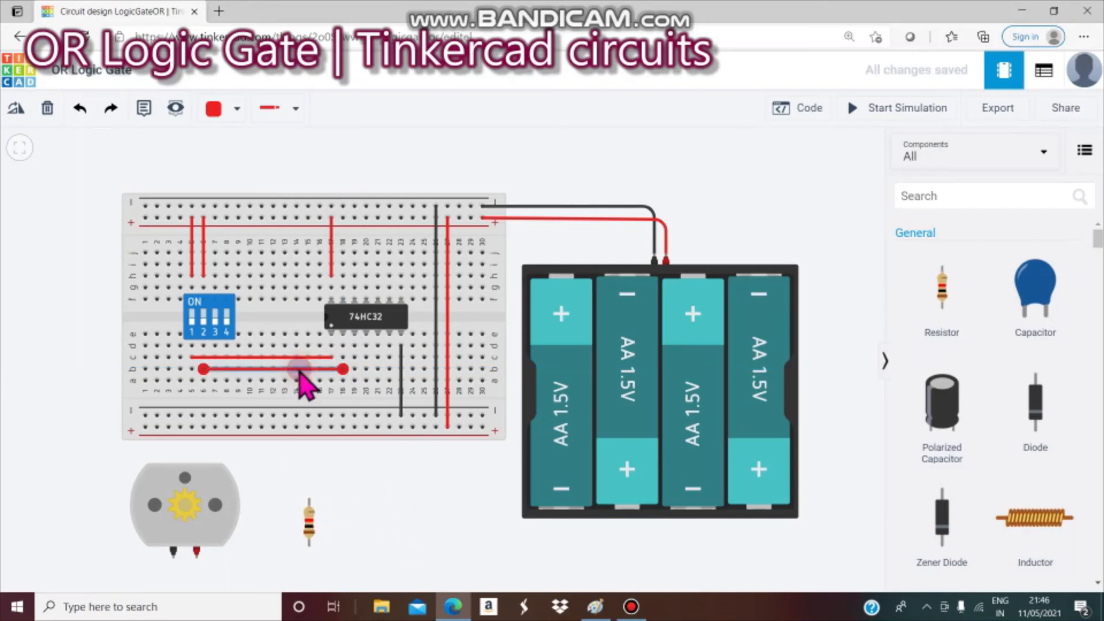
left_click(237, 109)
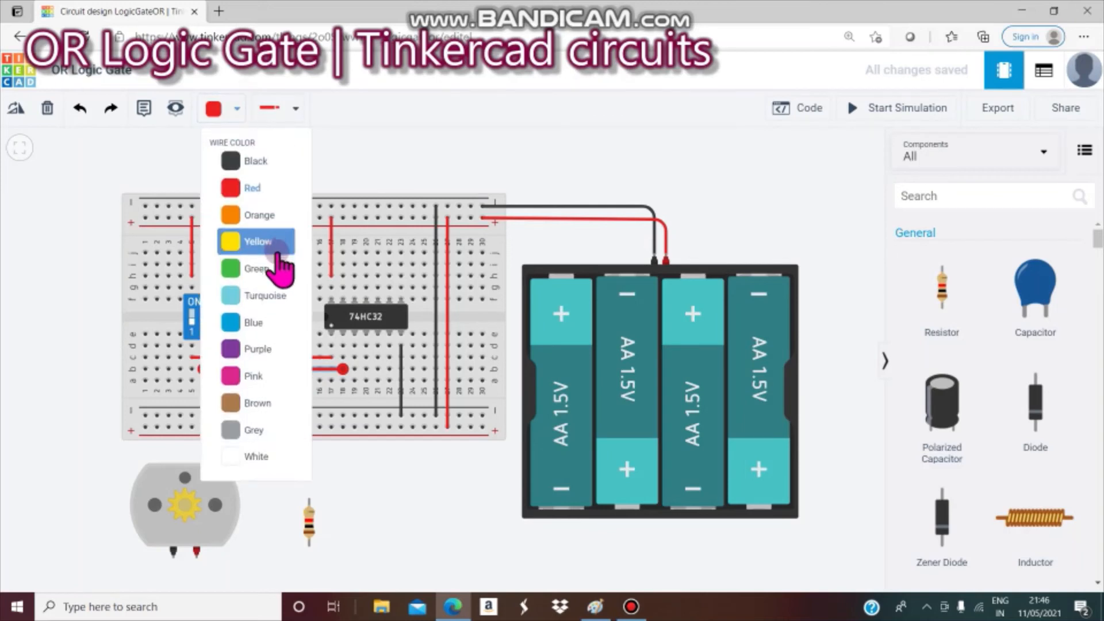
- Make the lower switch-to-chip wire pink and the upper one blue
left_click(280, 377)
left_click(292, 358)
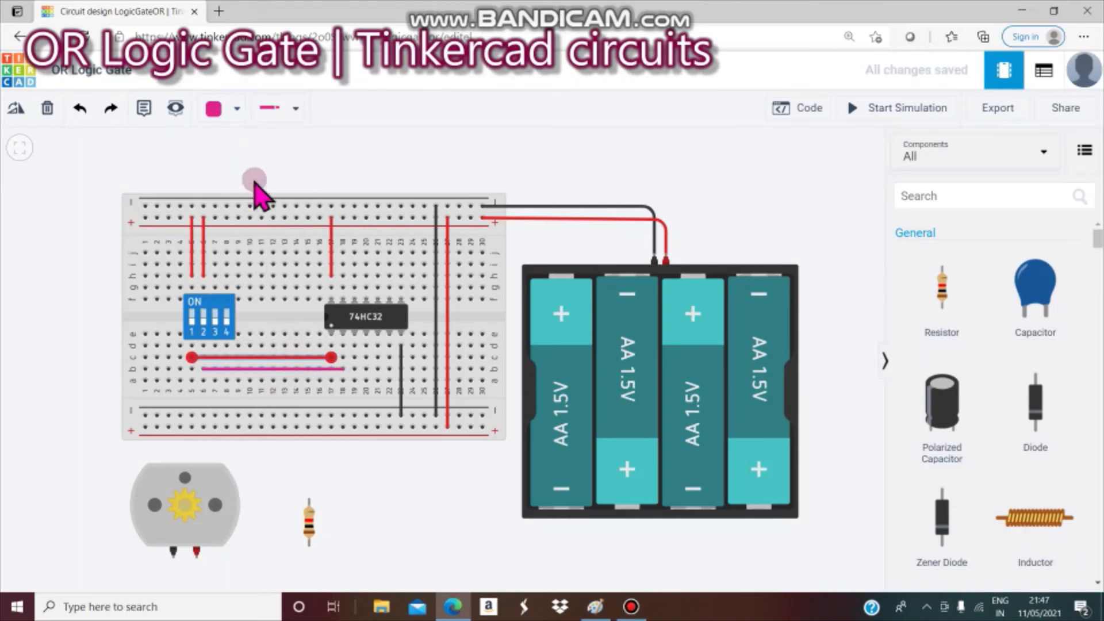
left_click(236, 108)
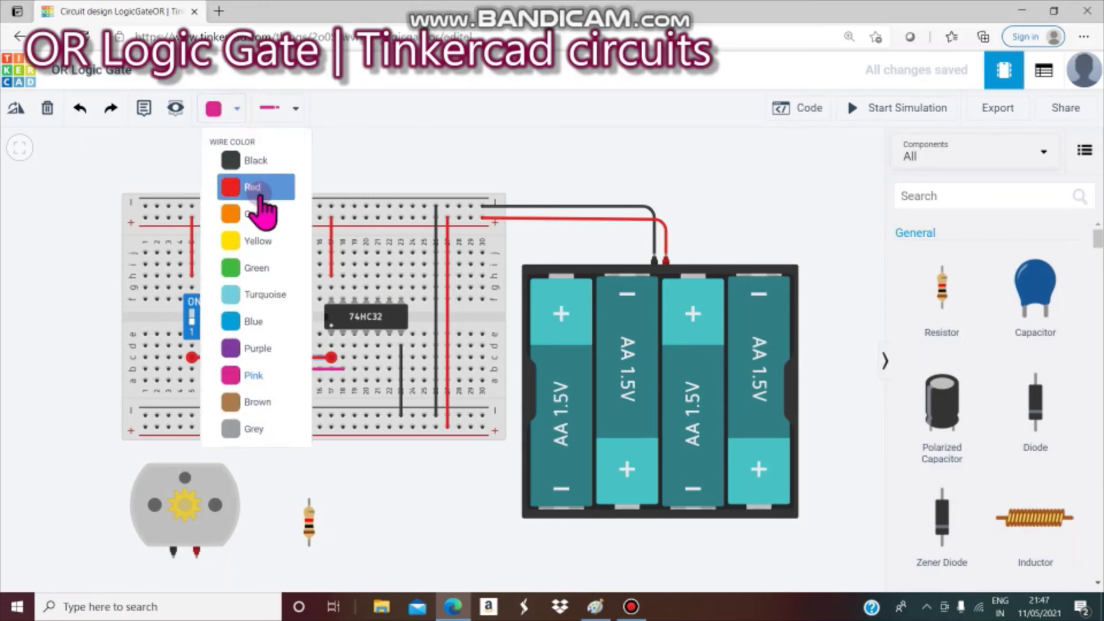
left_click(268, 330)
left_click(358, 488)
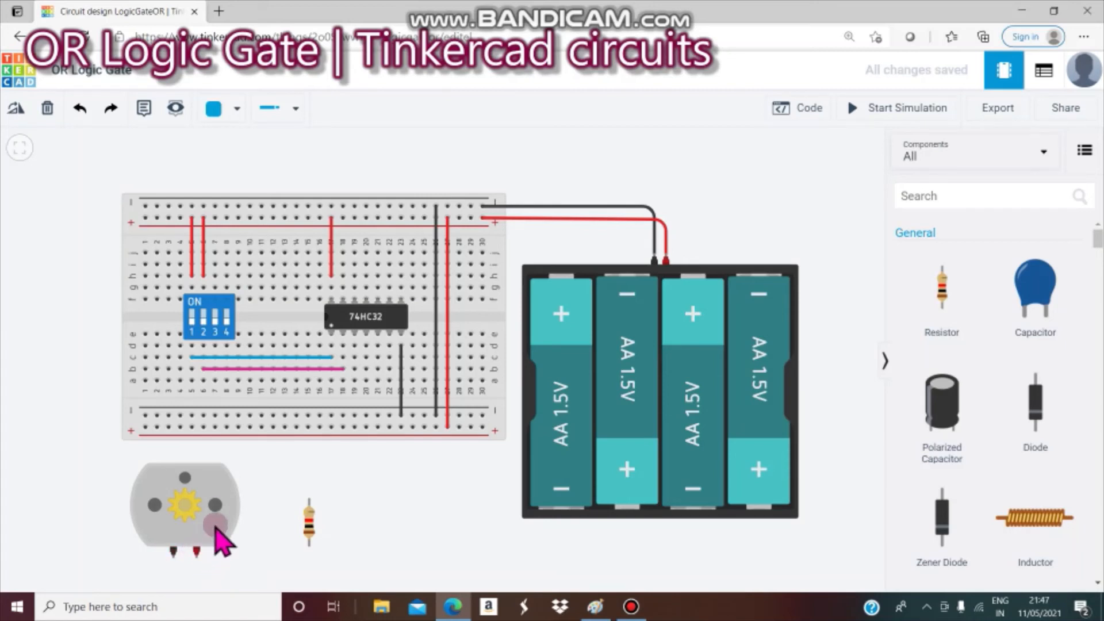
- Wire the motor's red terminal to the resistor, black terminal to the lower rail, resistor top to the chip output
left_click(196, 557)
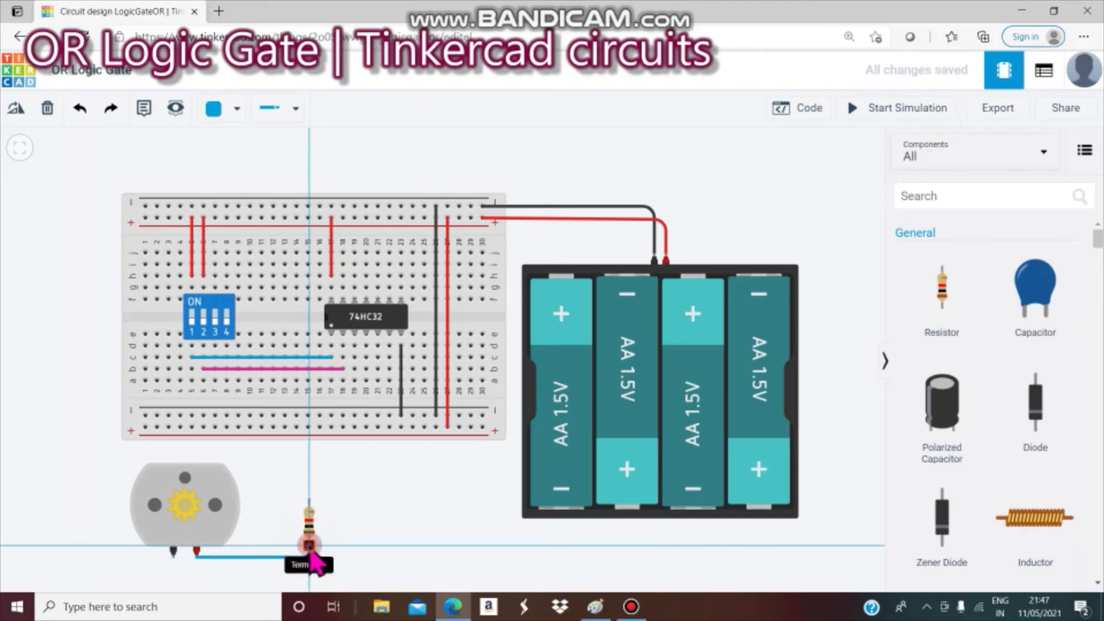
left_click(309, 556)
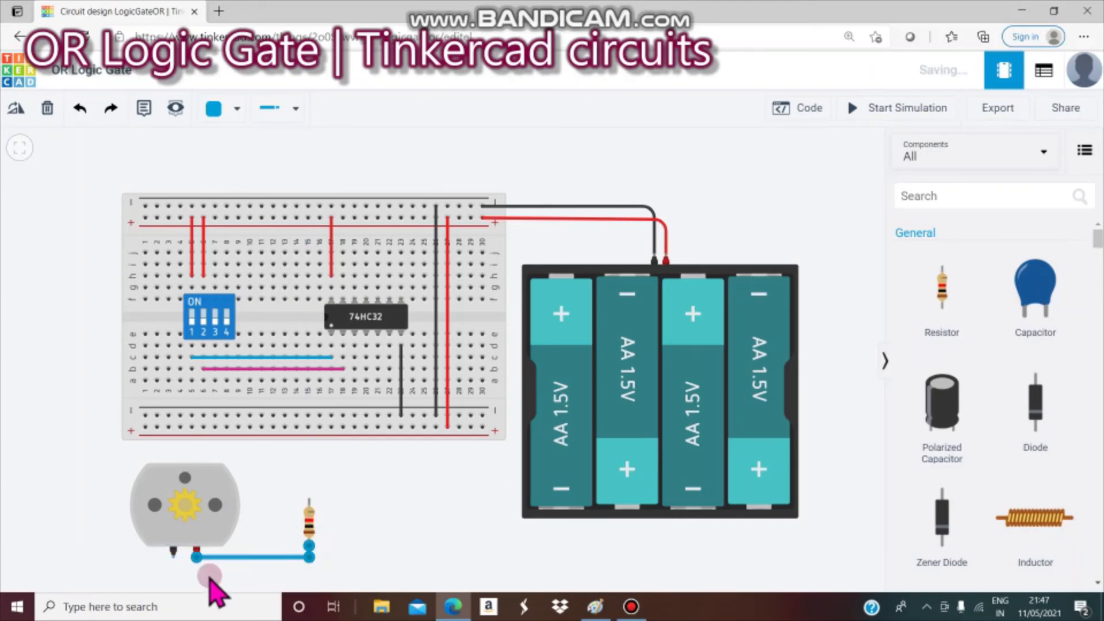
left_click(172, 557)
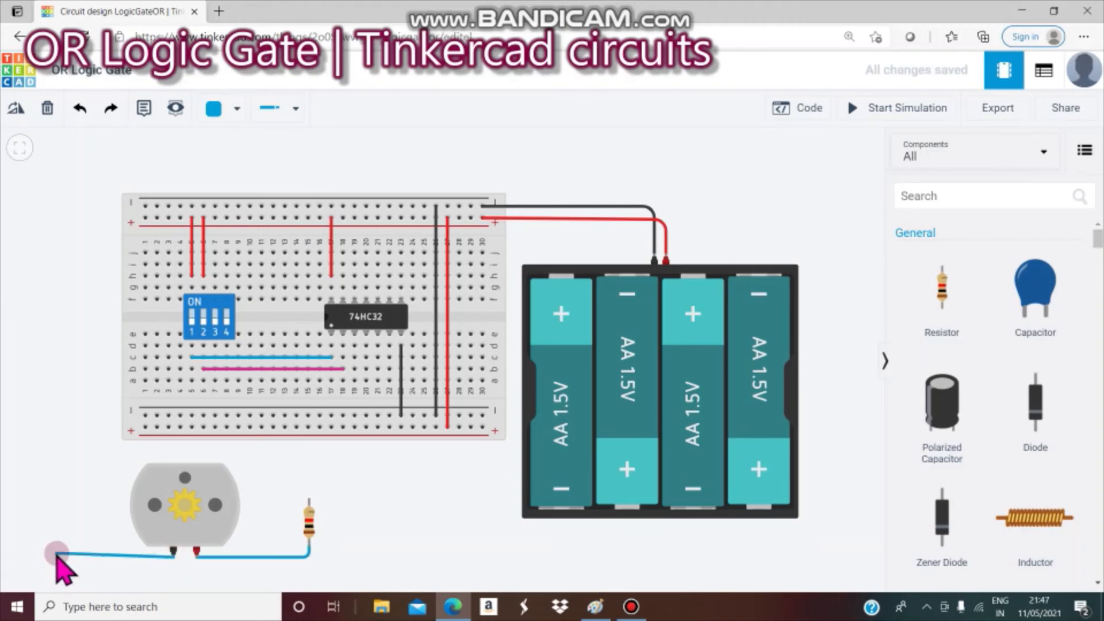
left_click(57, 557)
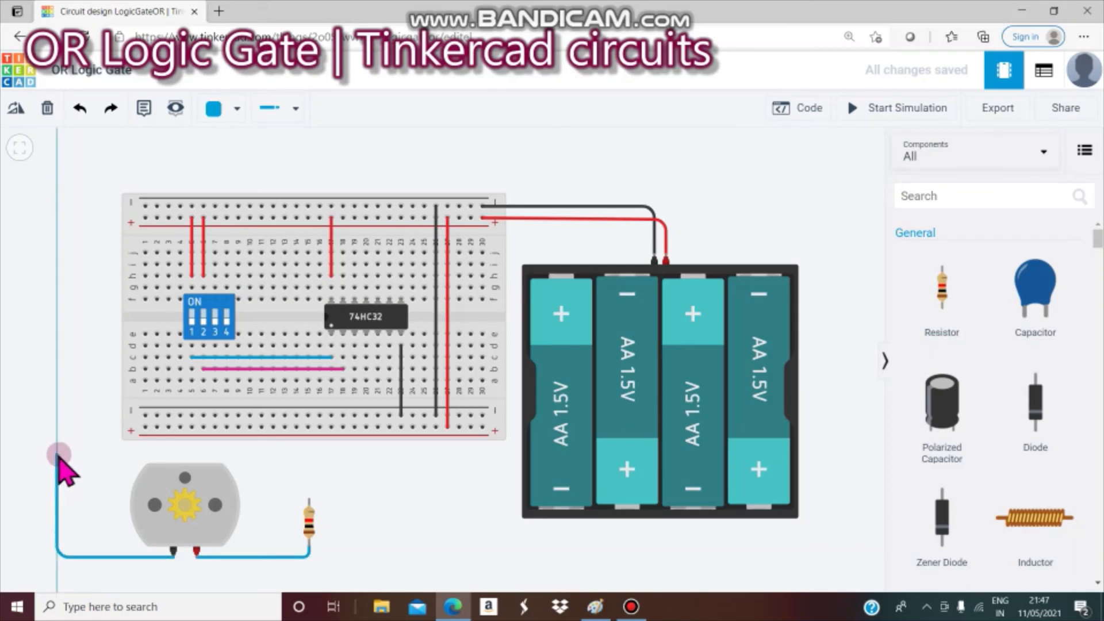
left_click(58, 455)
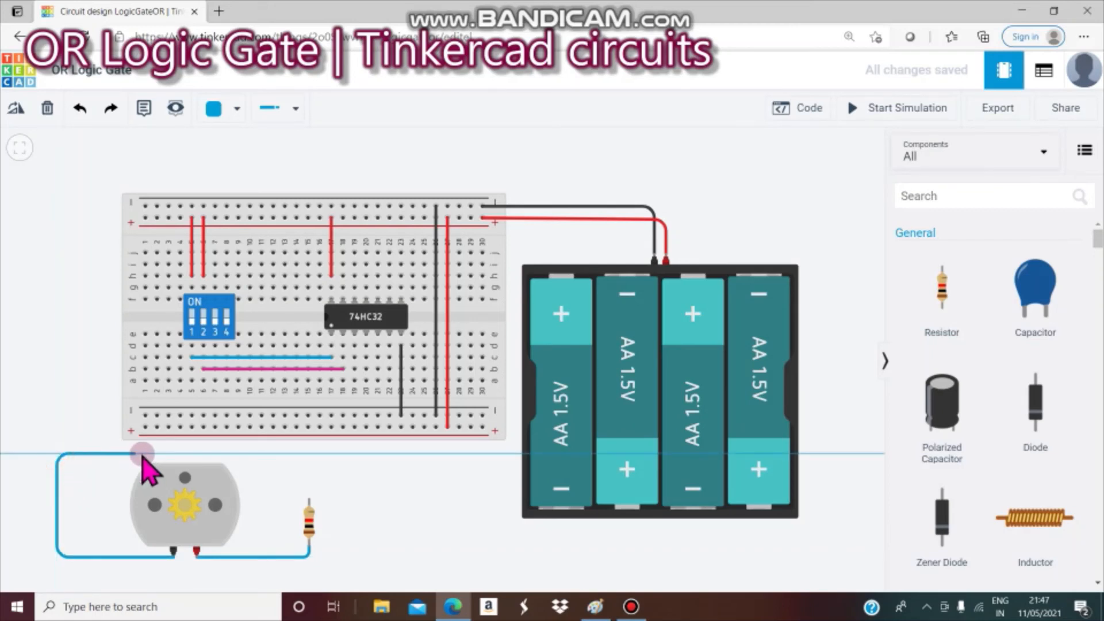
left_click(206, 454)
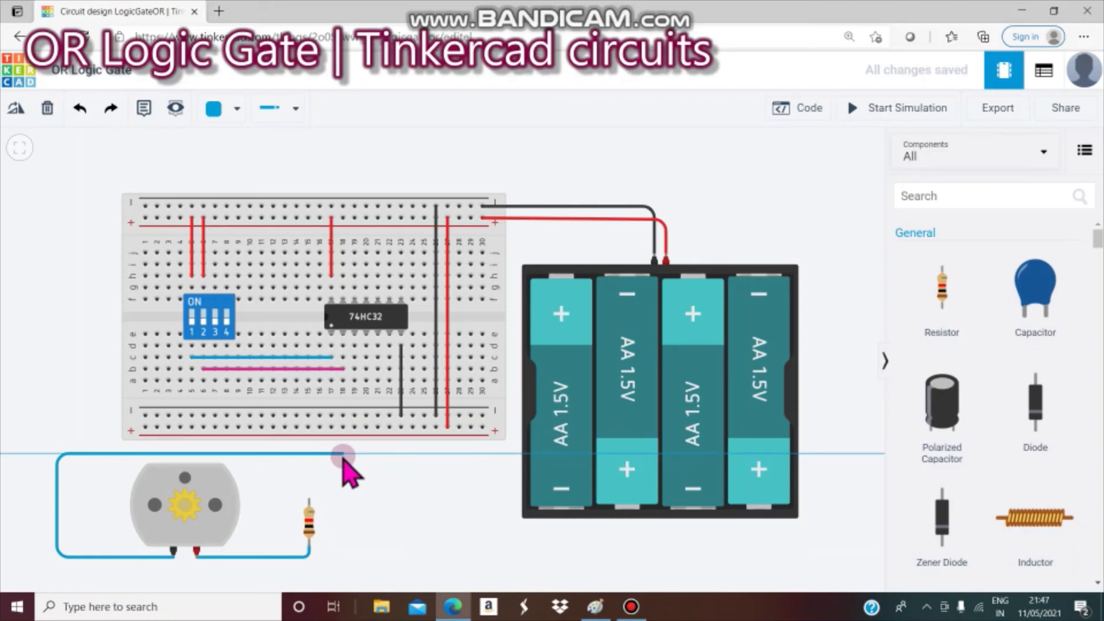
left_click(203, 427)
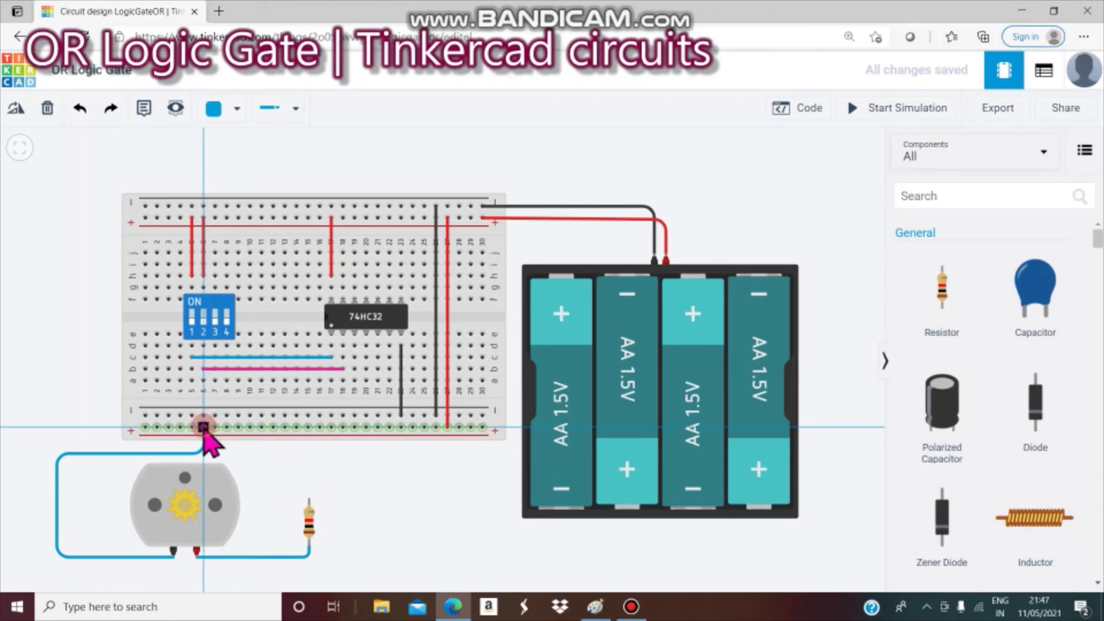
left_click(309, 501)
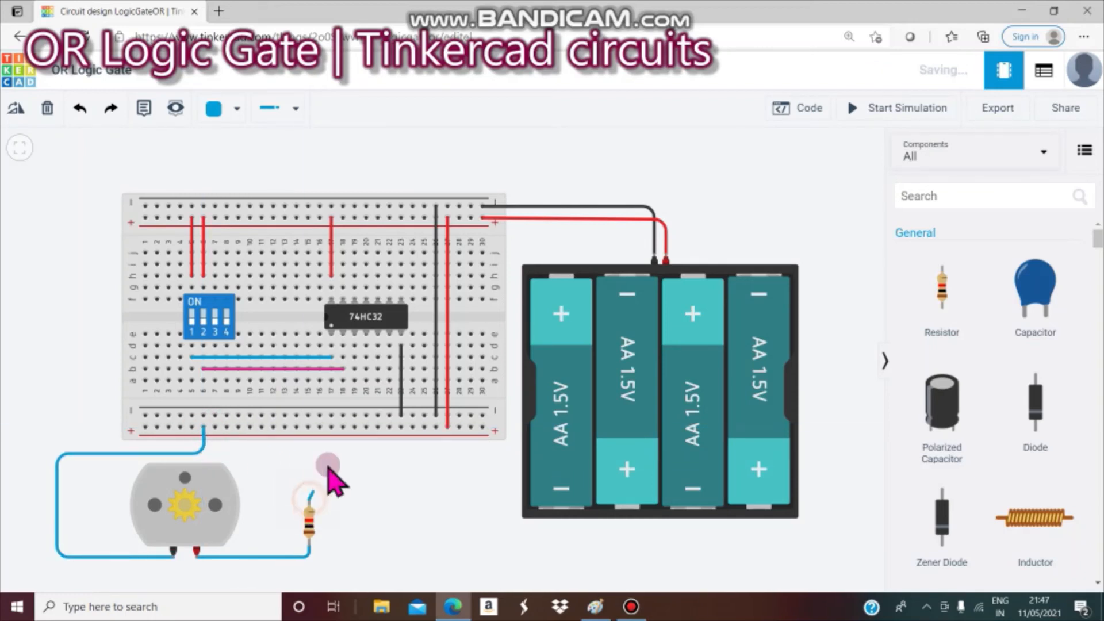
left_click(355, 369)
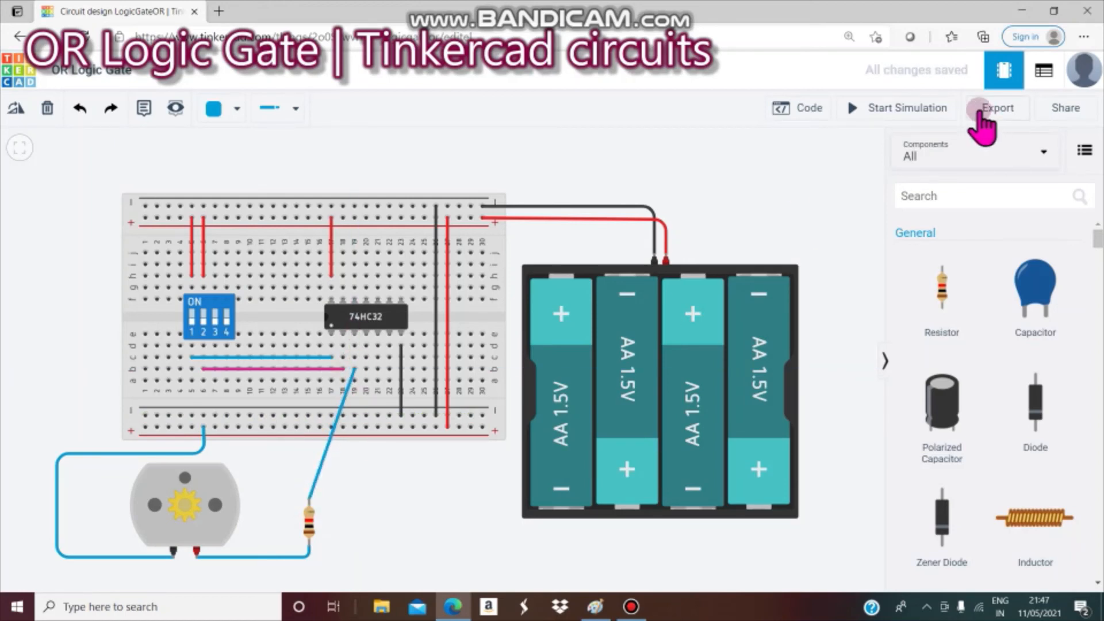
- Run a quick simulation test, stop it, then move the breadboard up and left
left_click(935, 109)
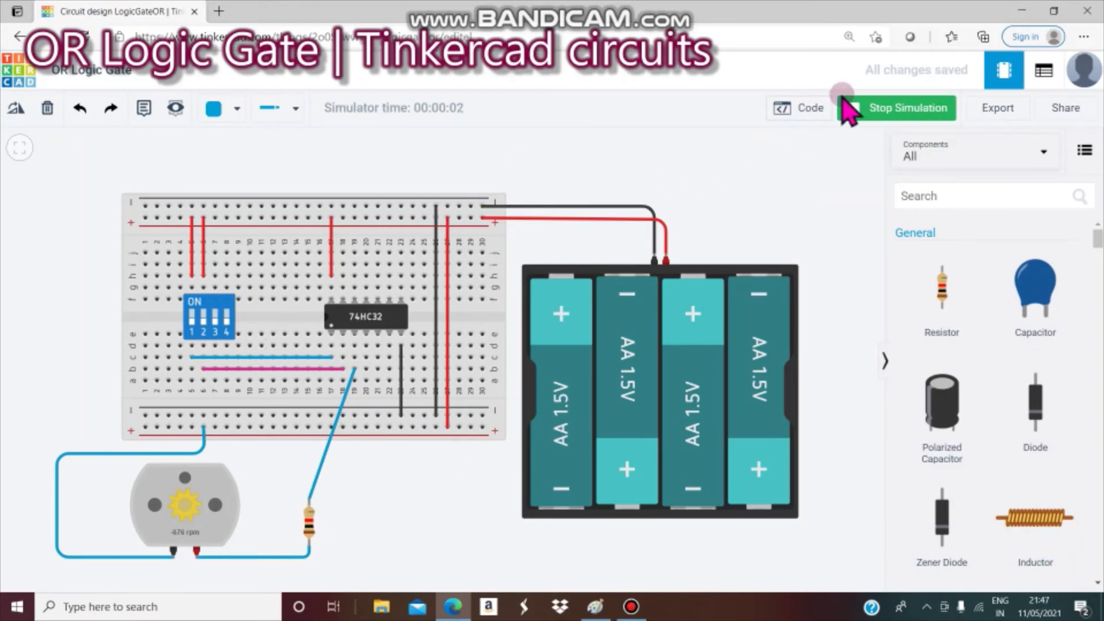
left_click(883, 109)
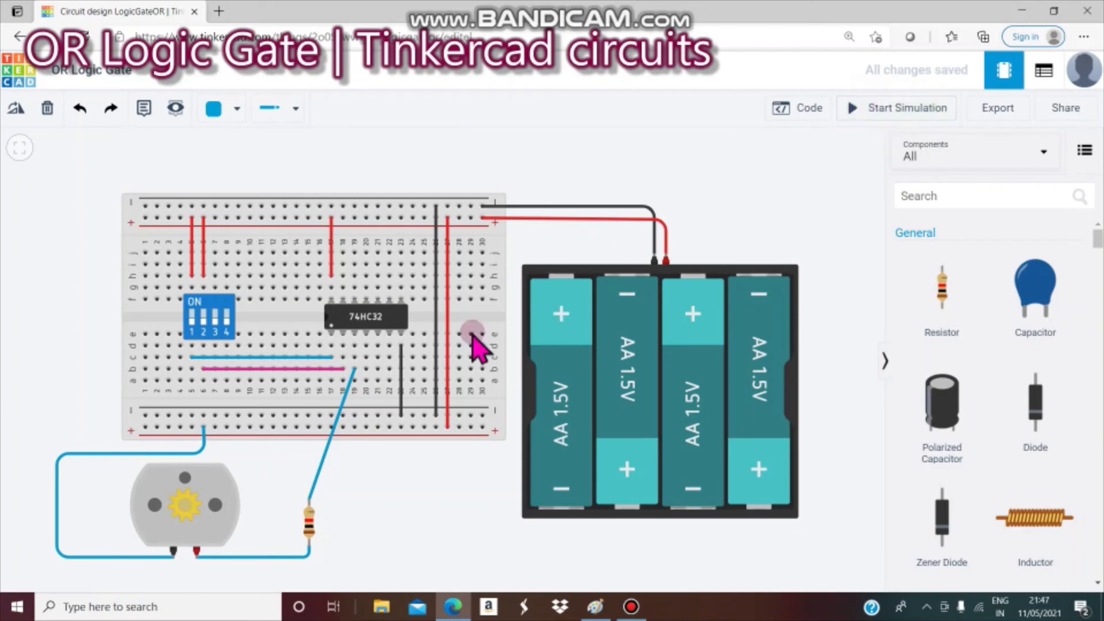
left_click(262, 423)
left_click_drag(262, 421, 382, 407)
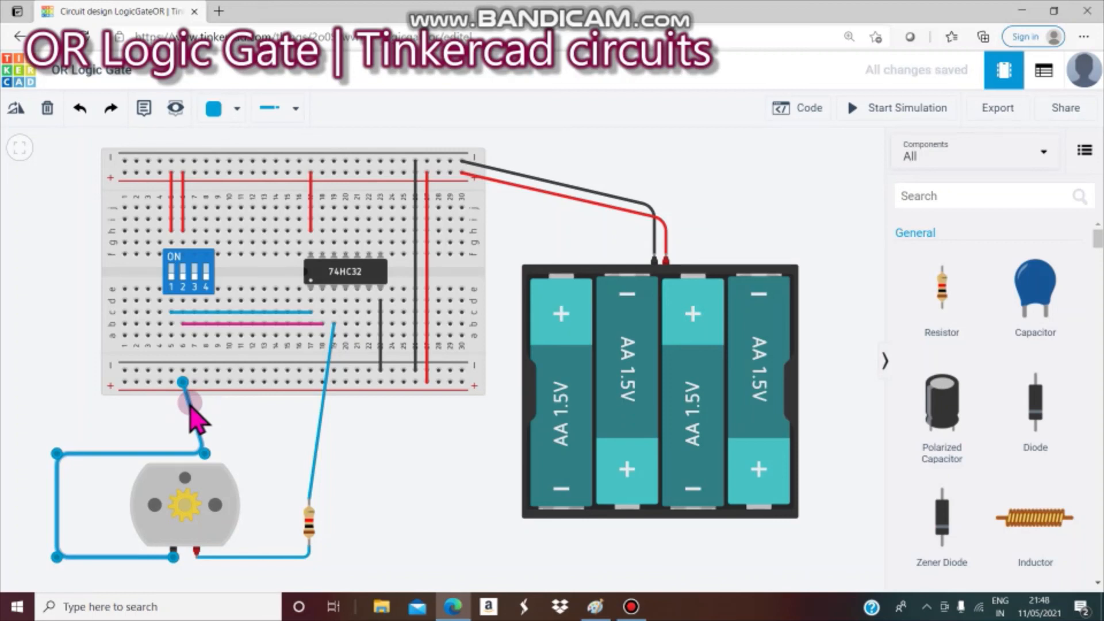
- Delete the stretched motor wire and reroute a new one from the black terminal to the lower rail
key("Delete")
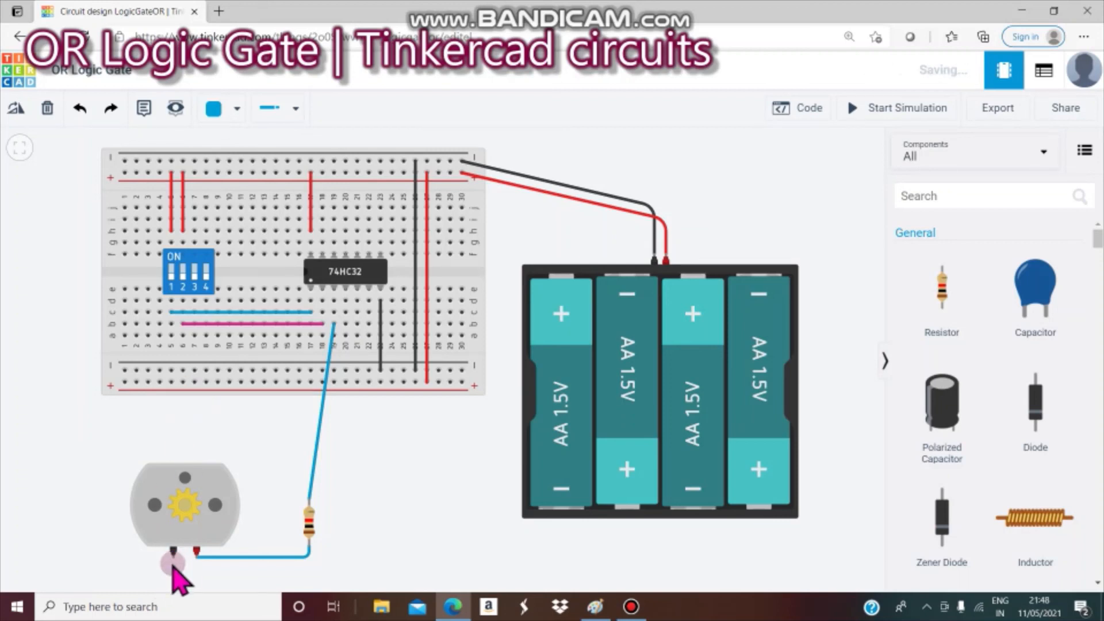
left_click_drag(172, 565, 62, 558)
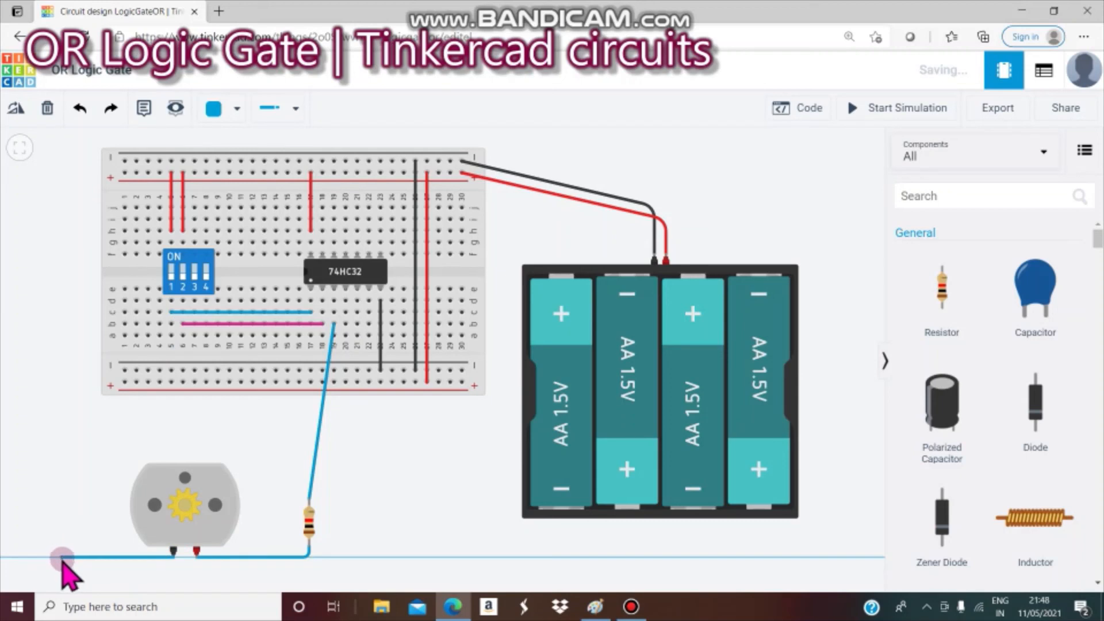
left_click(62, 557)
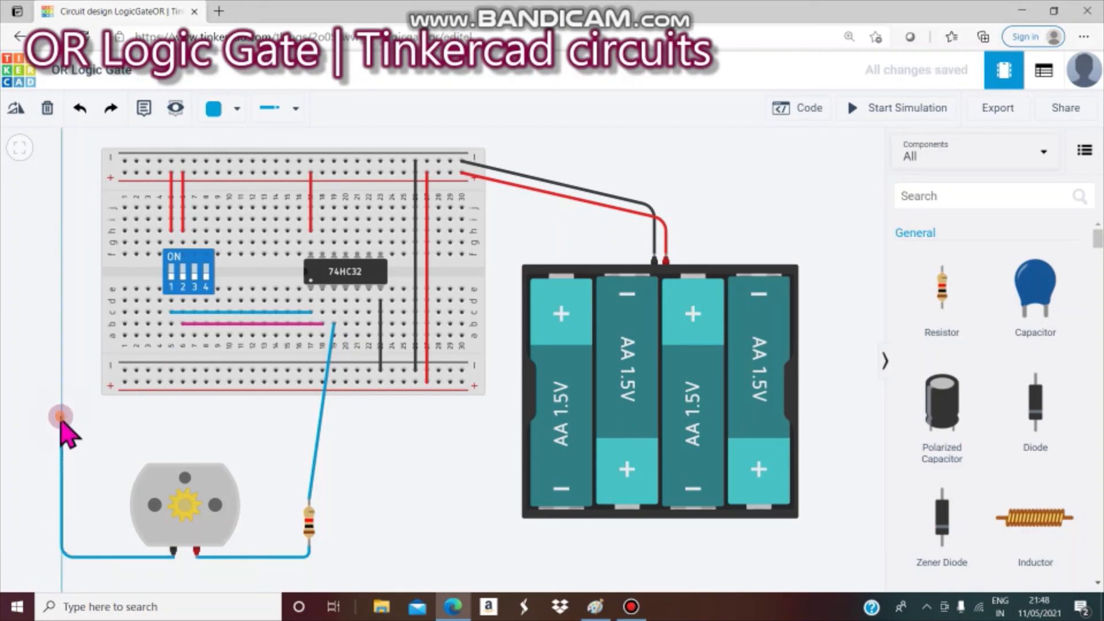
left_click(61, 416)
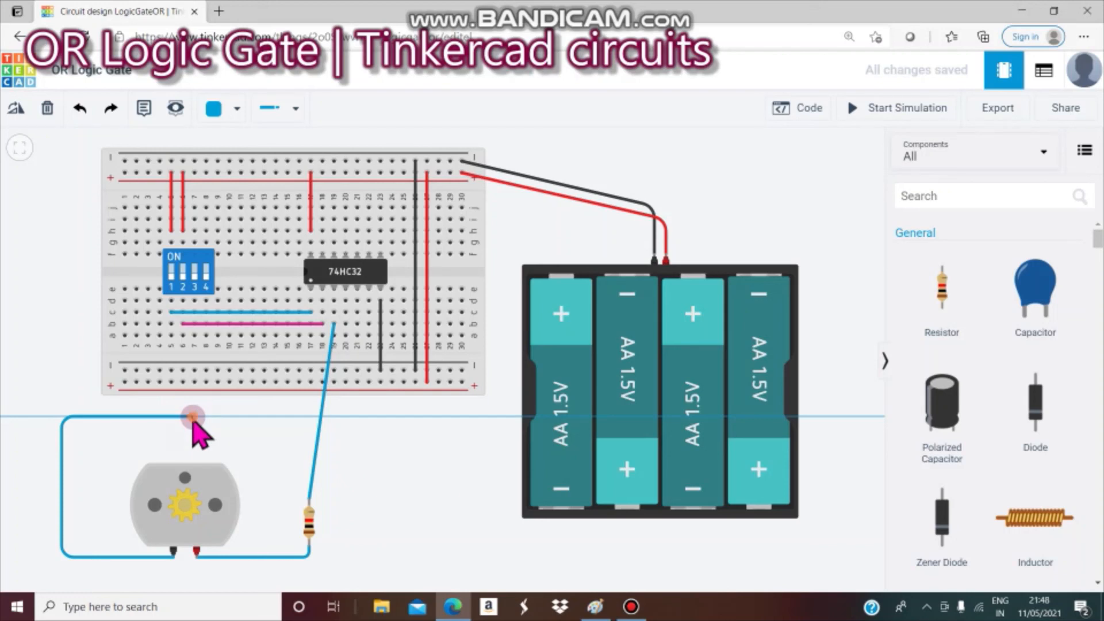
left_click(193, 418)
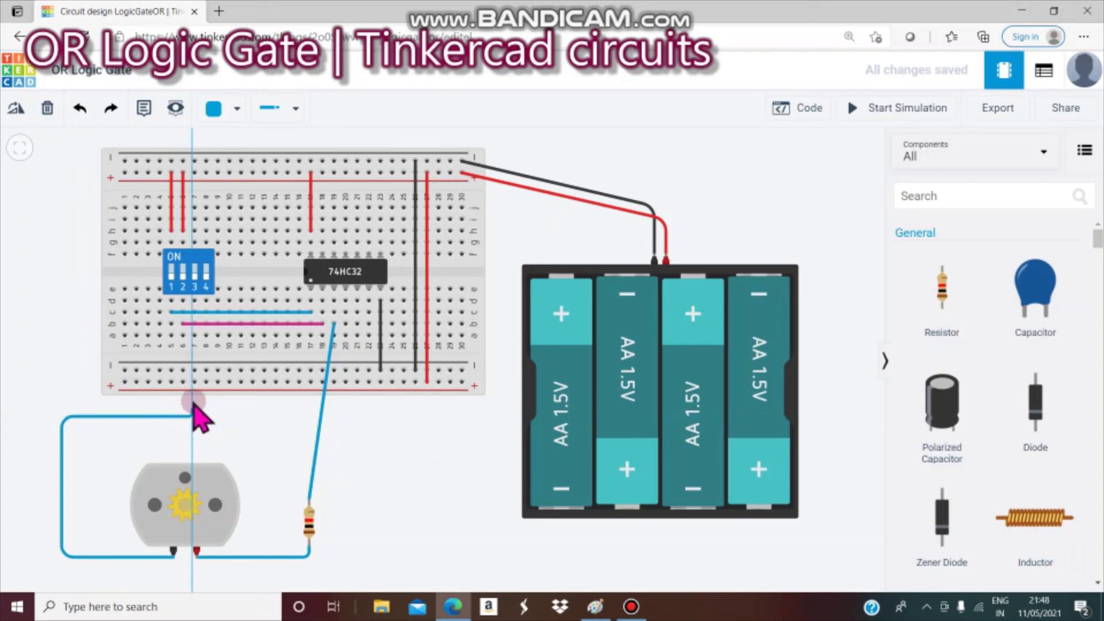
left_click(194, 371)
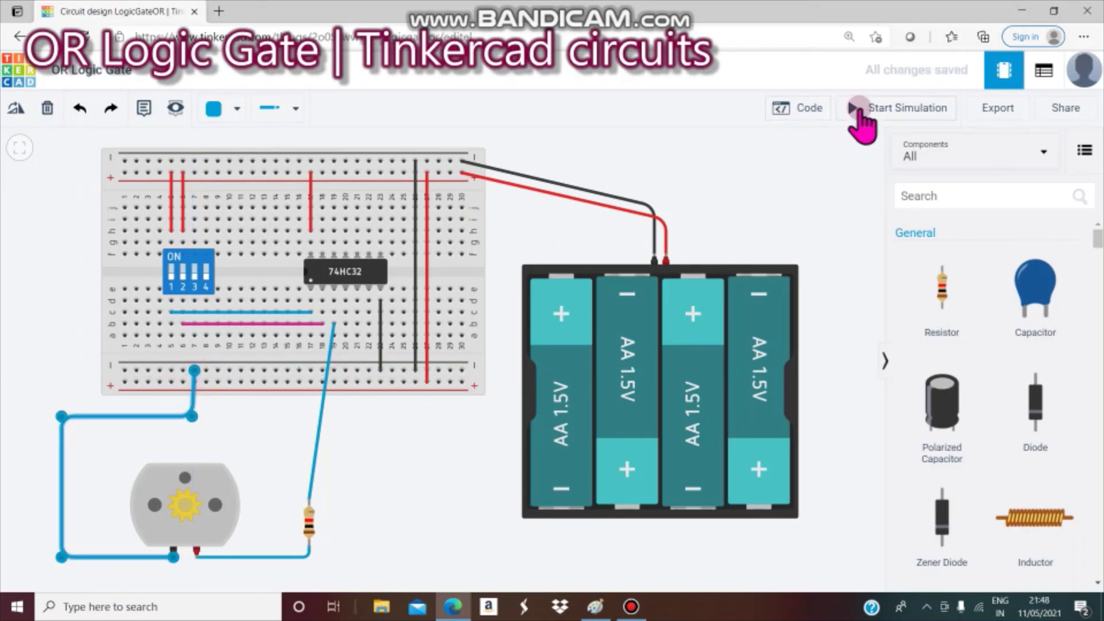
- Start the simulation and colour the motor's rail wire black
left_click(800, 225)
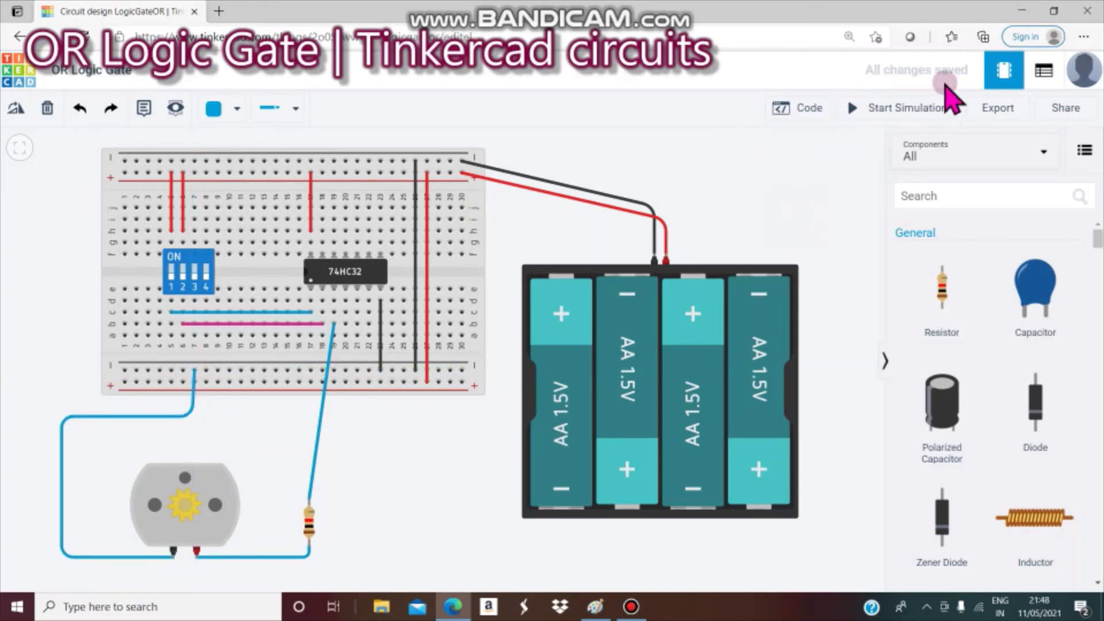
left_click(920, 109)
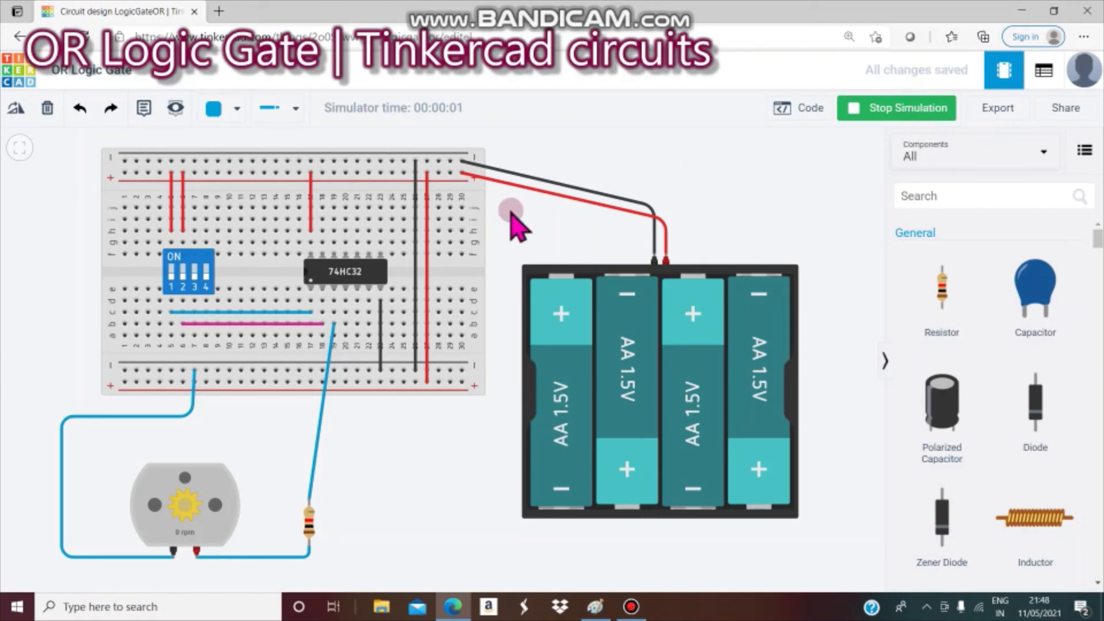
left_click(167, 419)
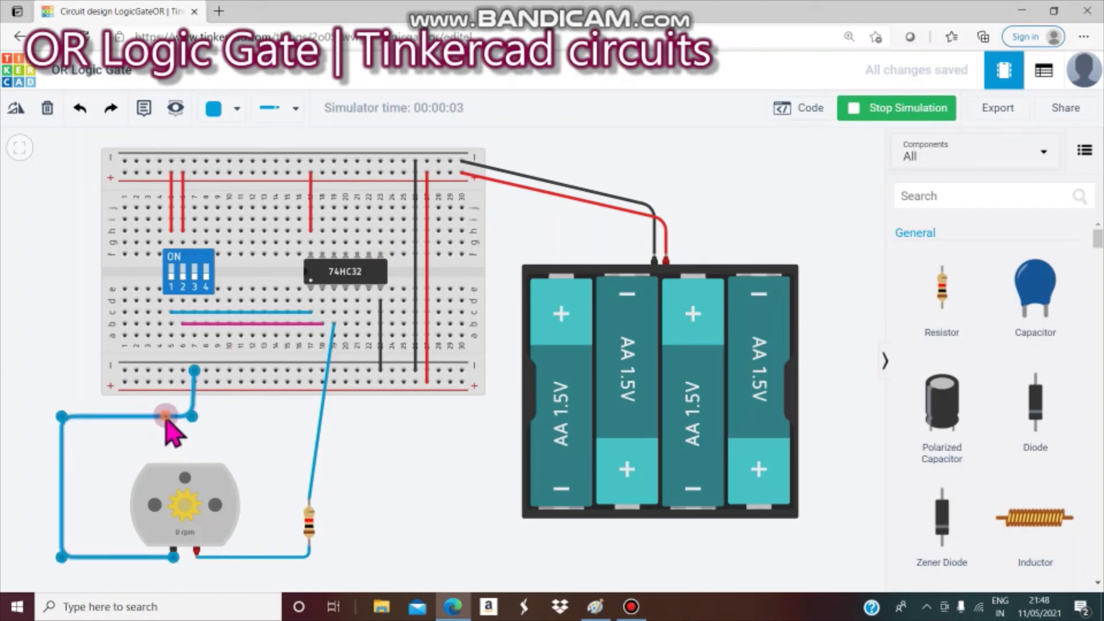
left_click(222, 110)
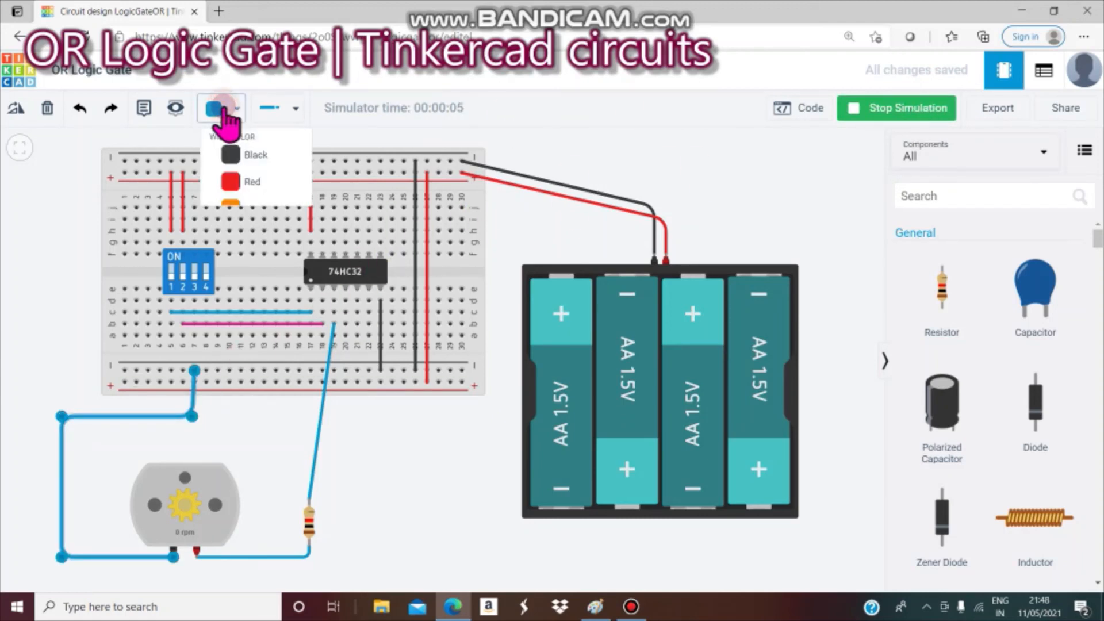
left_click(249, 164)
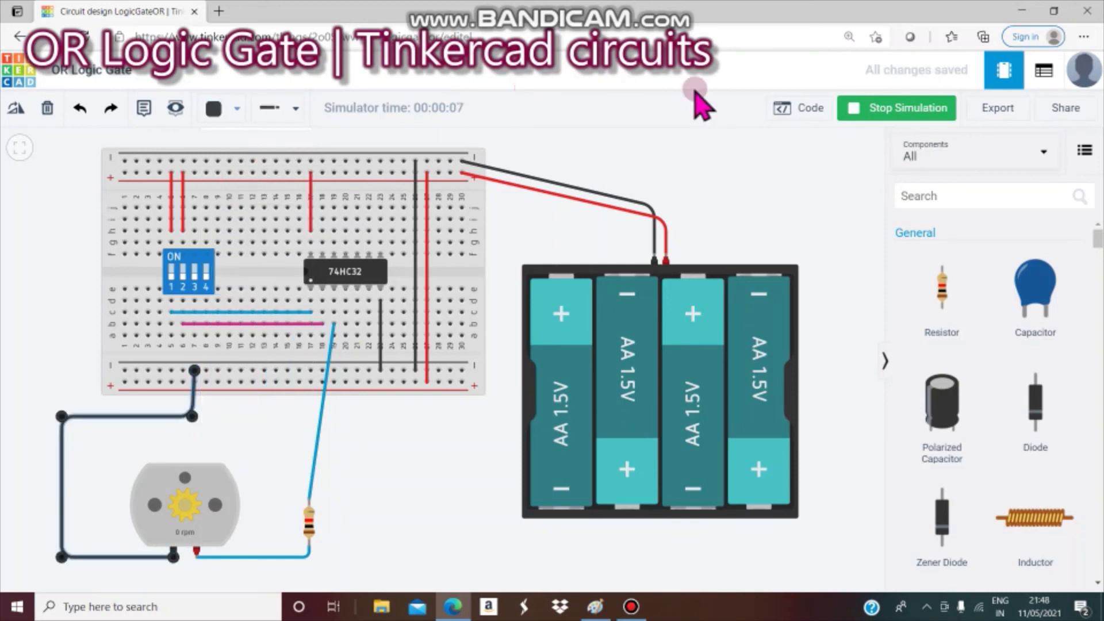
left_click(776, 159)
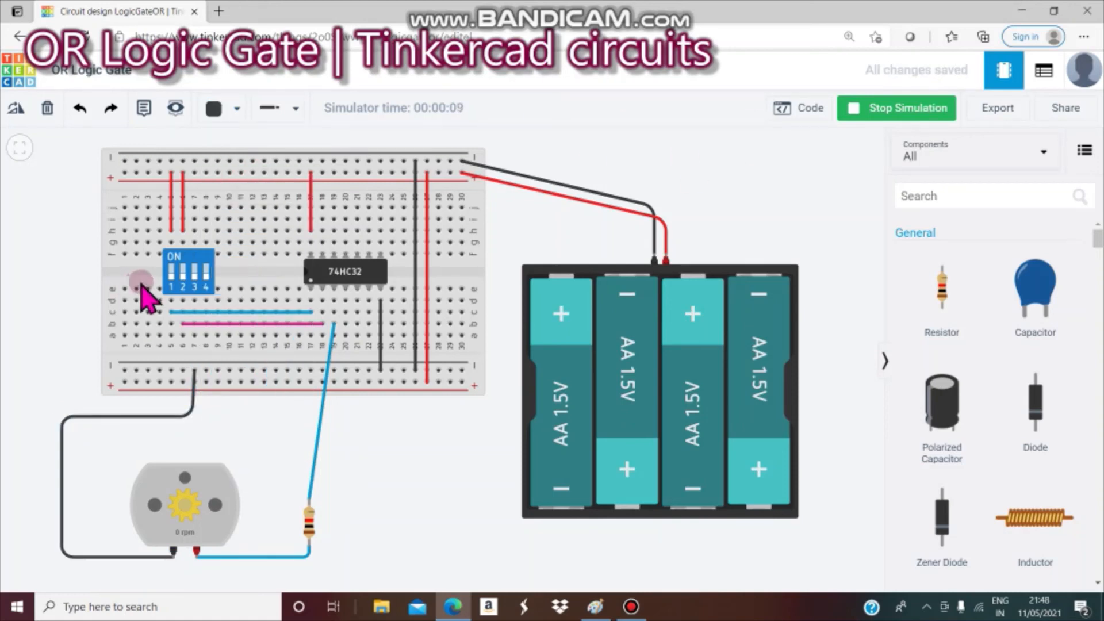
- Toggle DIP switches 1 and 2 to test the OR output, then preview the OR gate notes in Paint
left_click(171, 275)
left_click(181, 274)
left_click(171, 273)
left_click(173, 271)
mouse_move(594, 604)
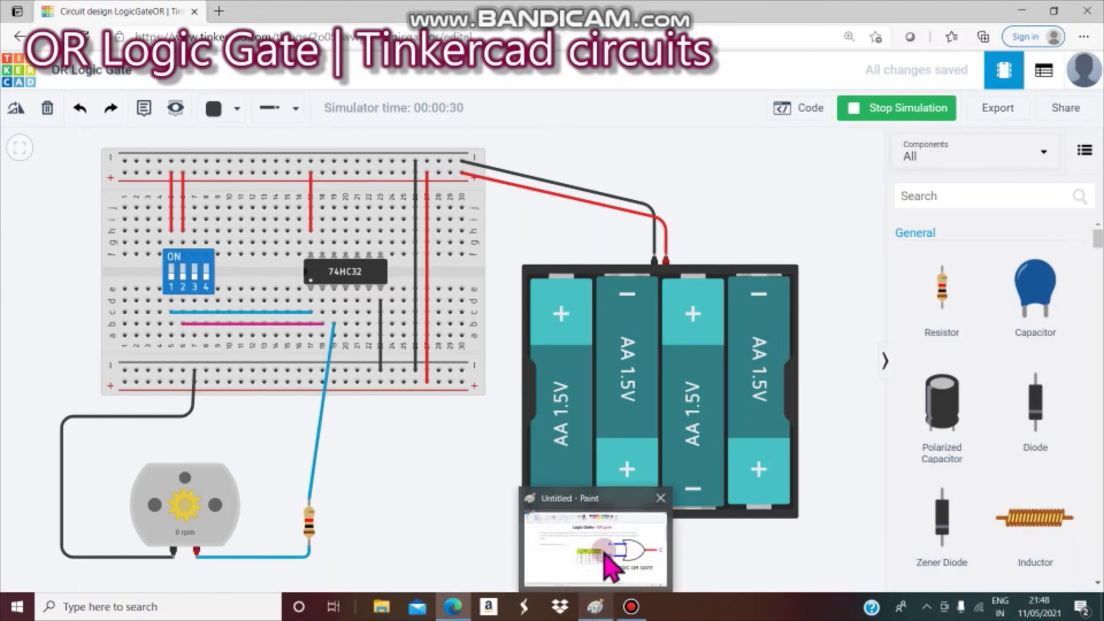
mouse_move(604, 544)
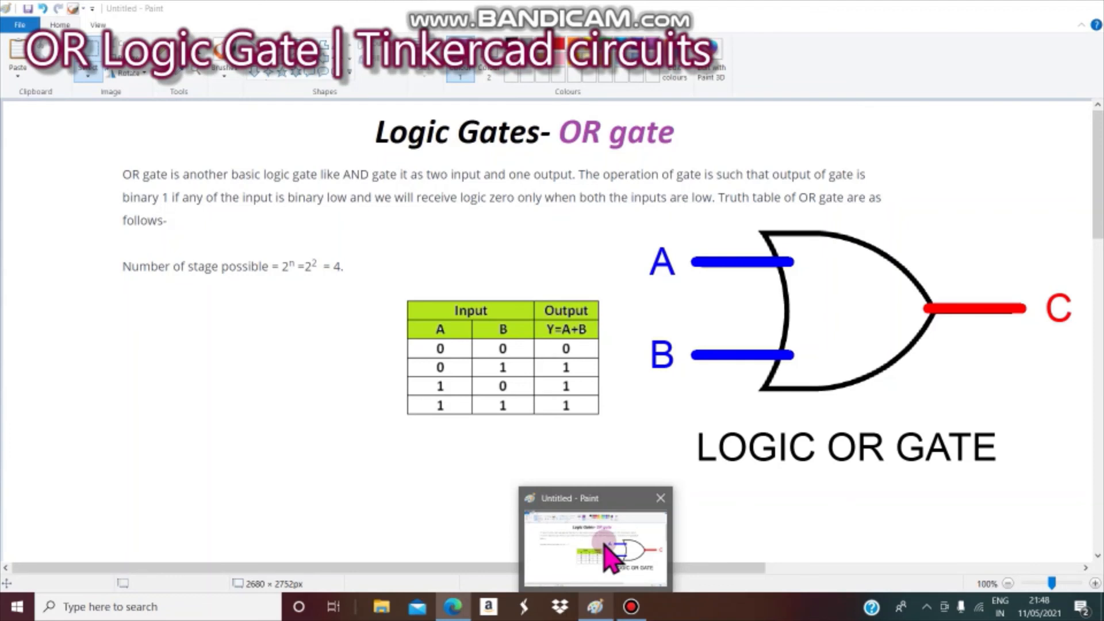